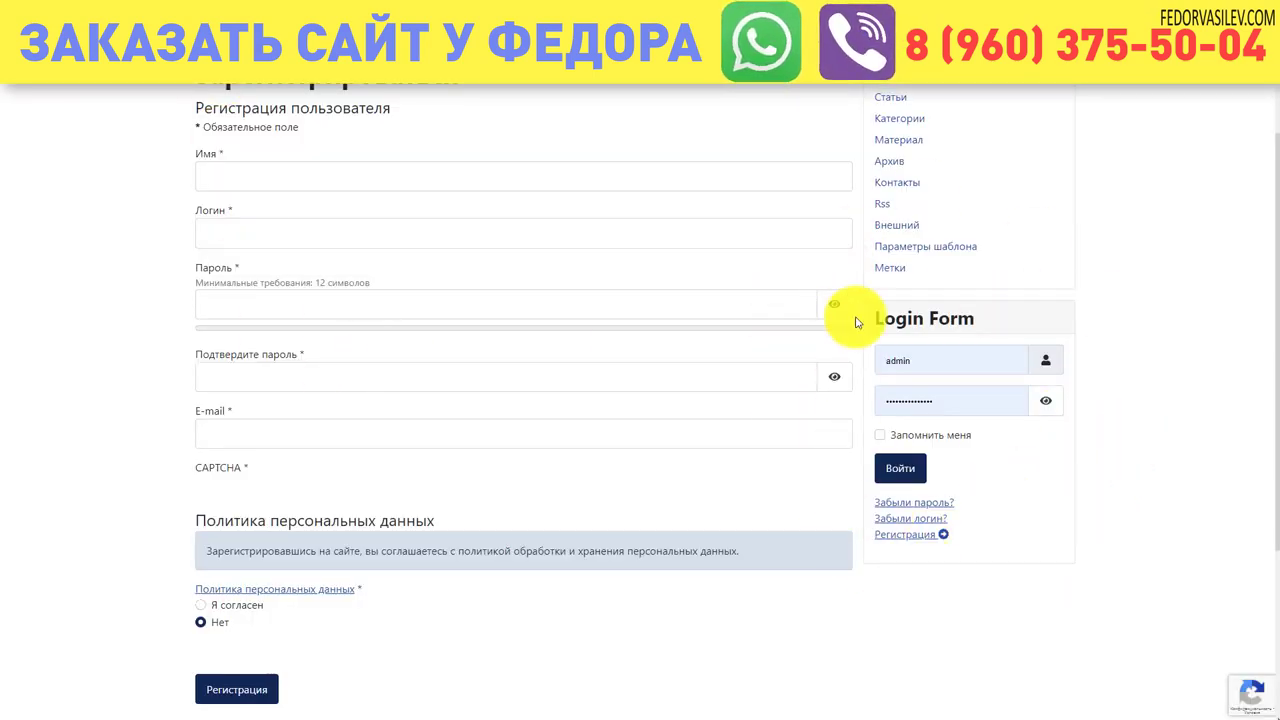
scroll(1051, 409, "up", 2)
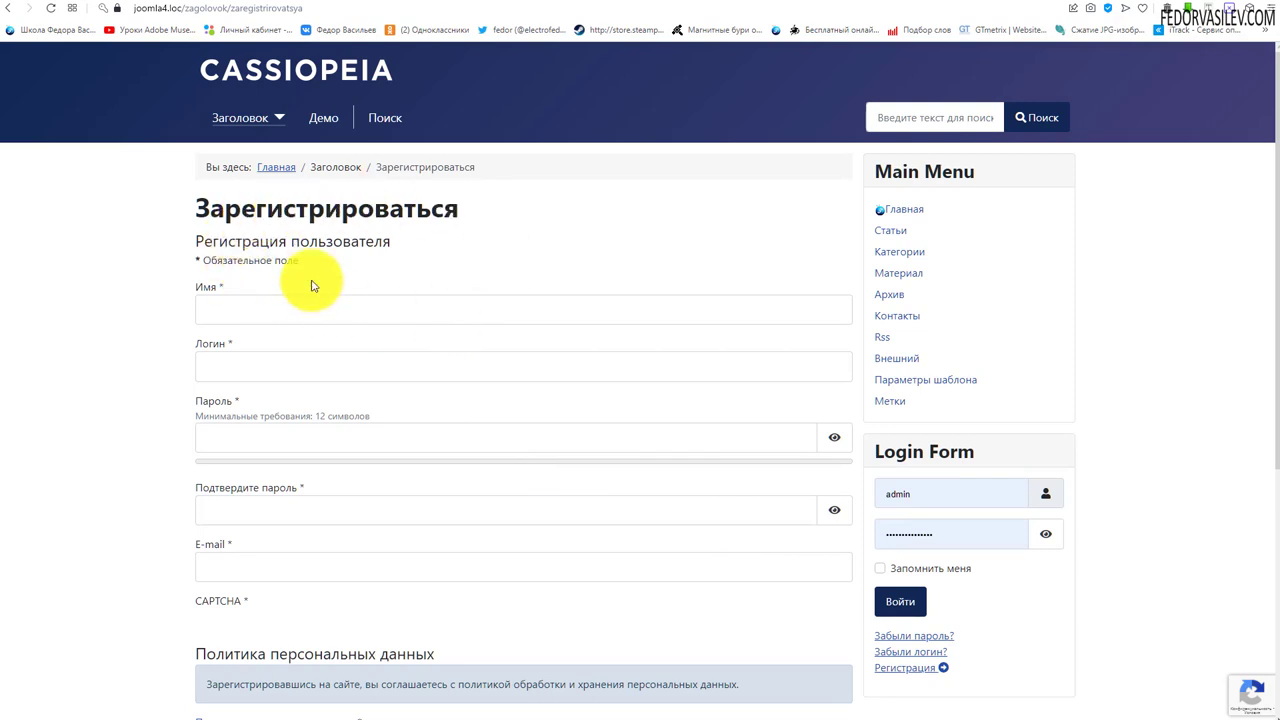
scroll(297, 208, "down", 2)
scroll(300, 405, "up", 1)
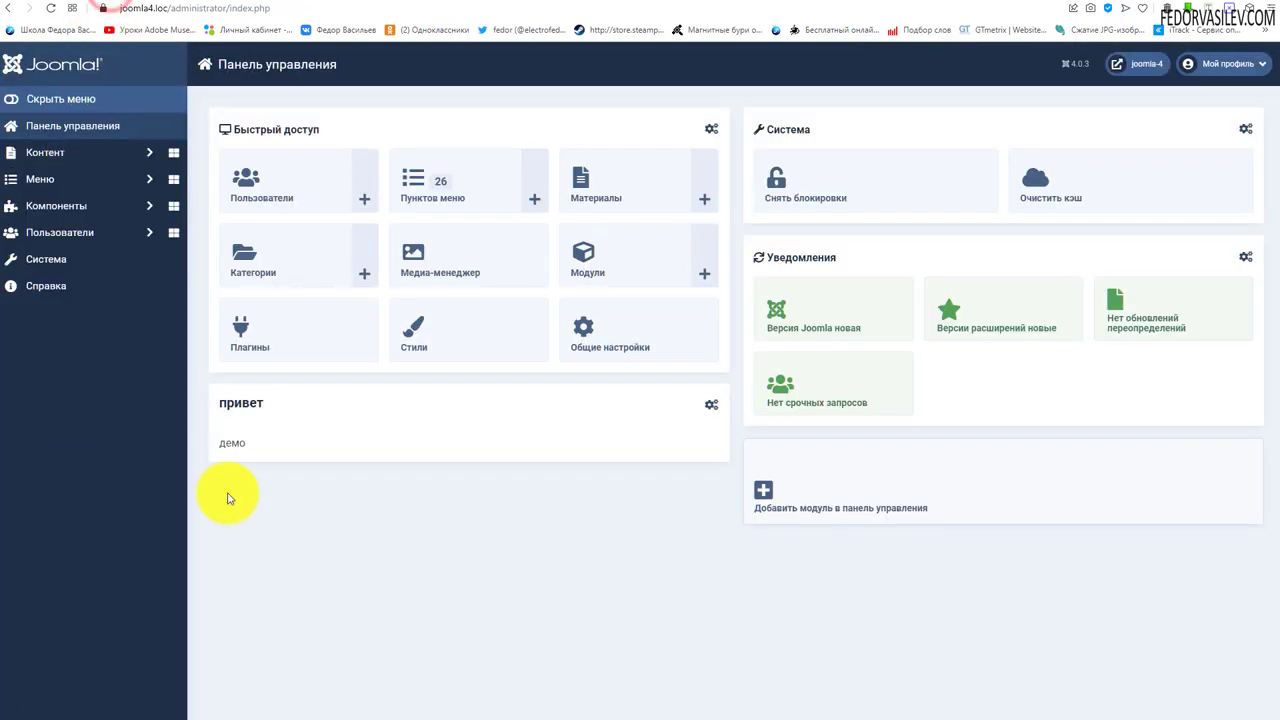
Step: Filter the Joomla plugin list by the type user and open the plugin "Пользователь - Профиль"
left_click(258, 328)
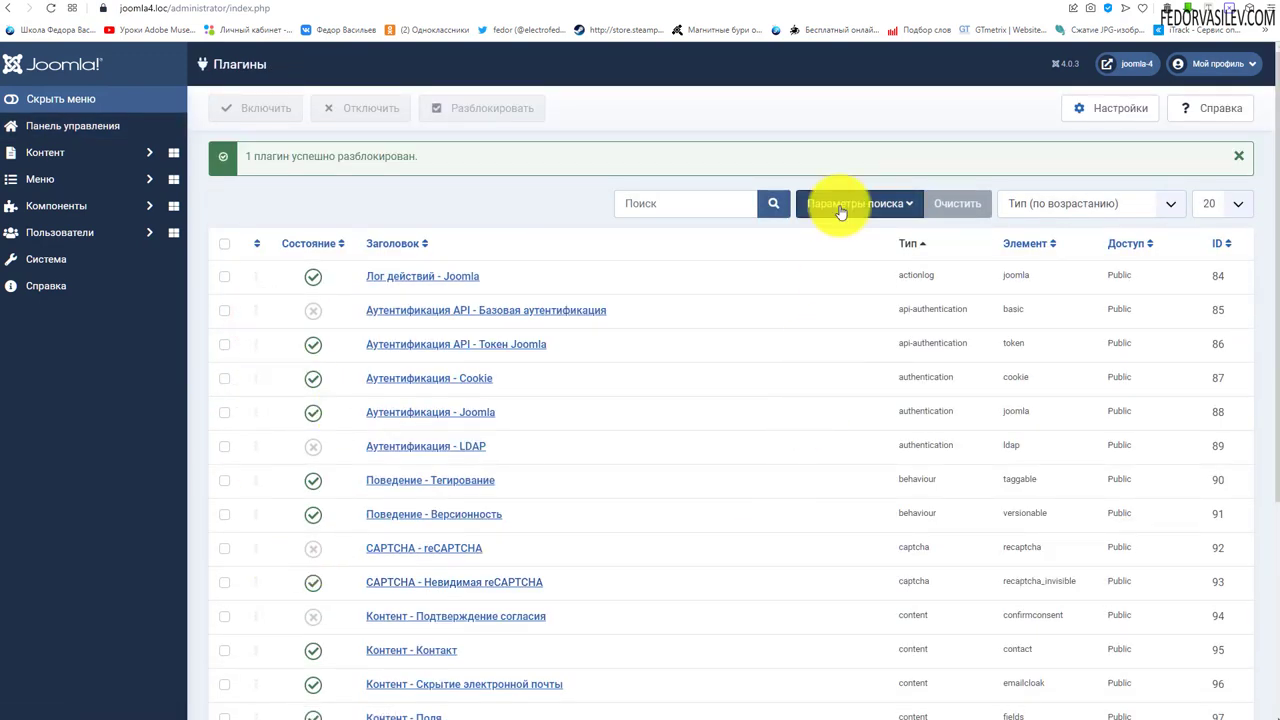
left_click(840, 210)
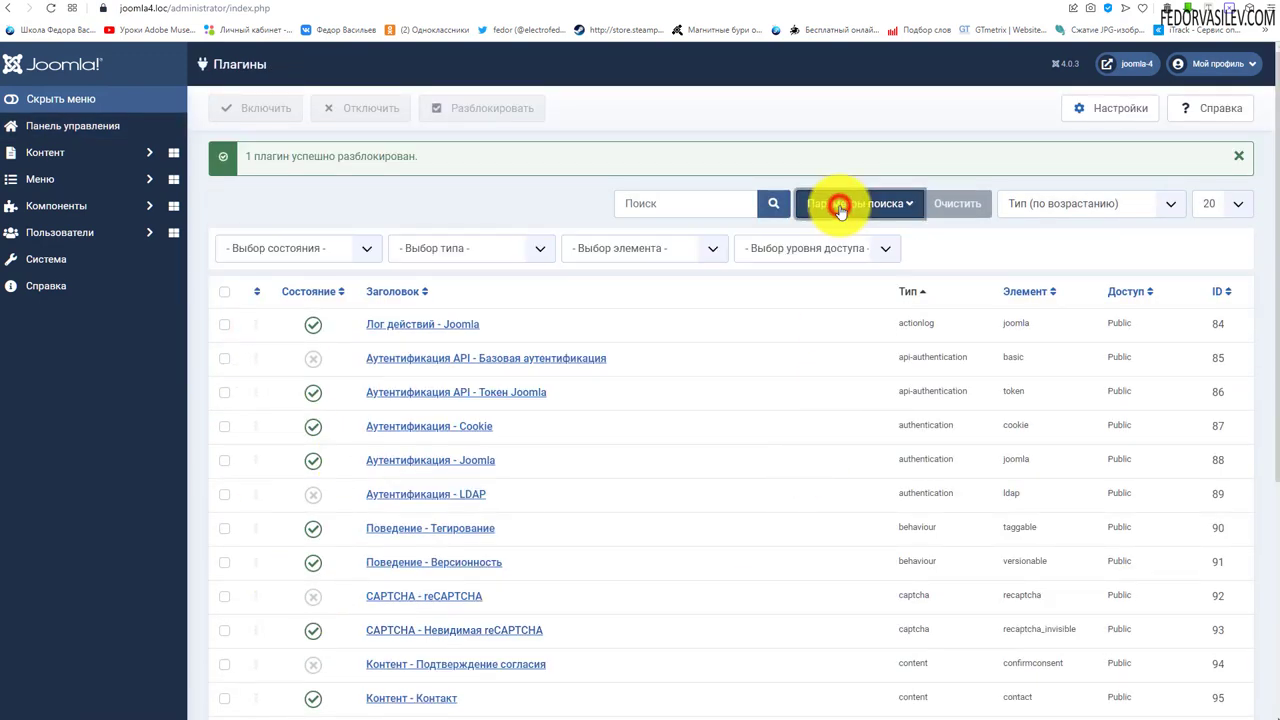
left_click(462, 255)
scroll(491, 371, "down", 2)
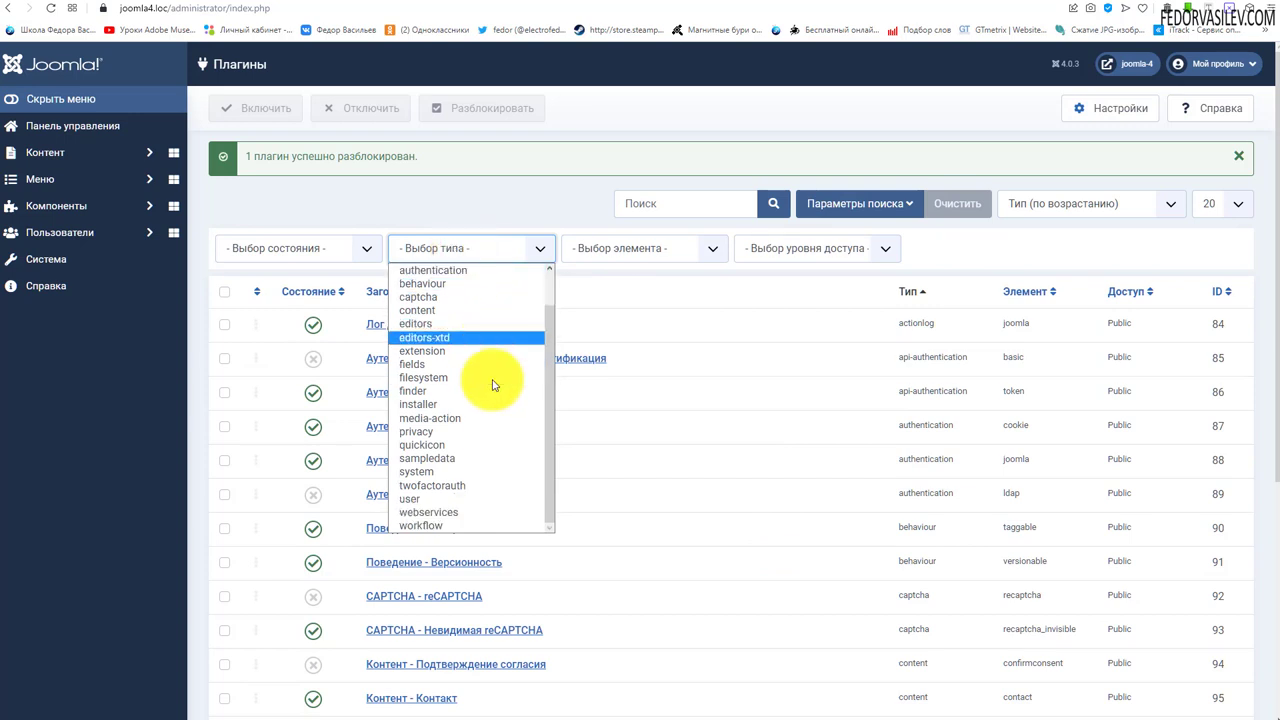
left_click(408, 499)
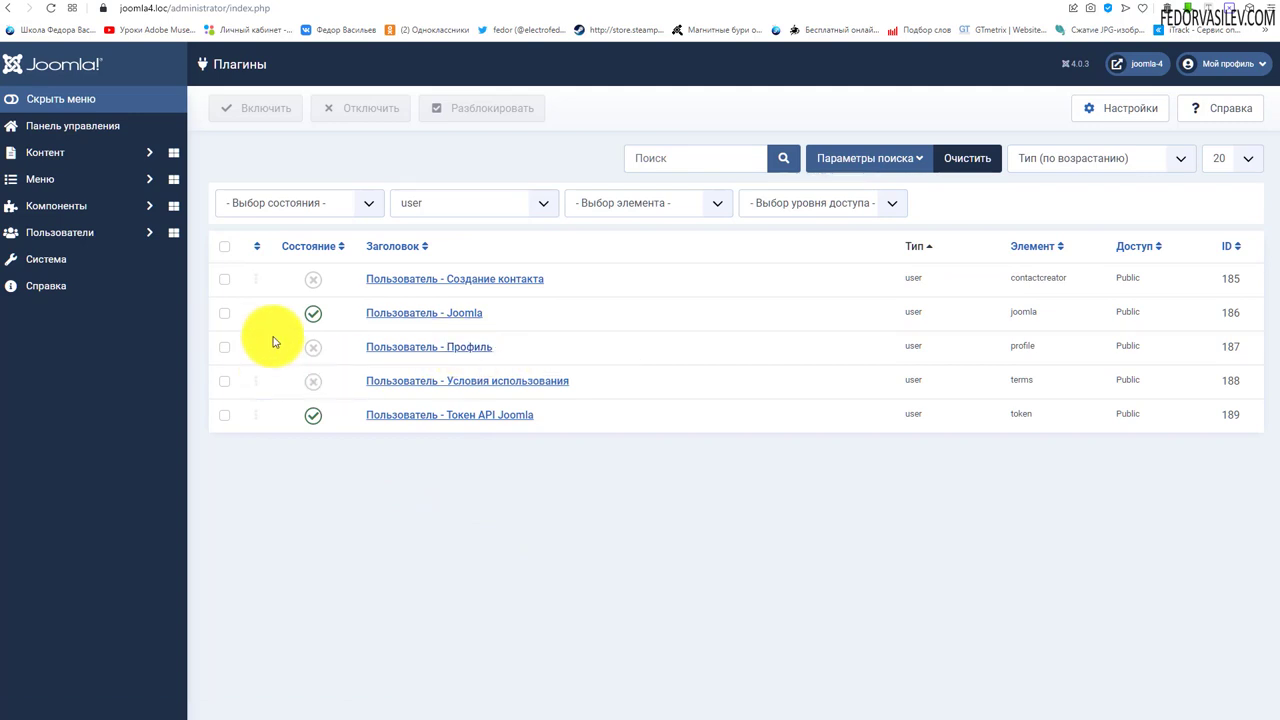
left_click(393, 347)
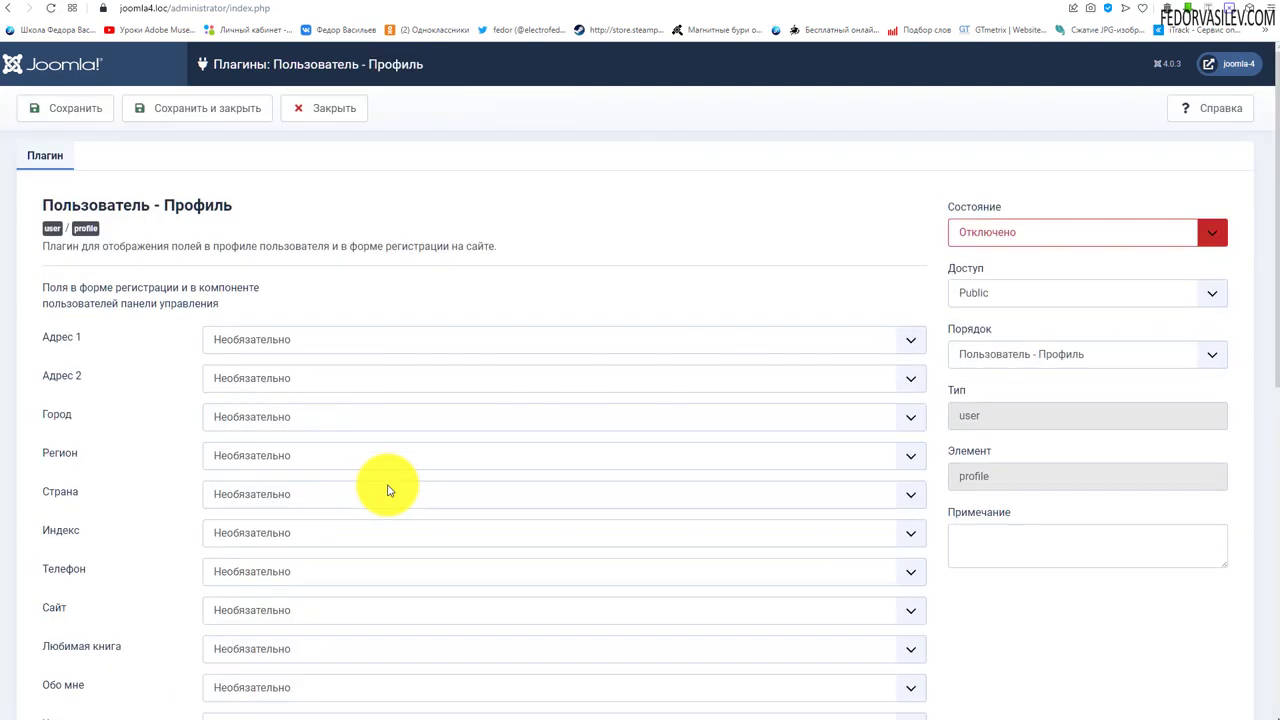
Step: Examine which fields the profile plugin offers for the registration form and for the profile editing form
scroll(391, 489, "down", 2)
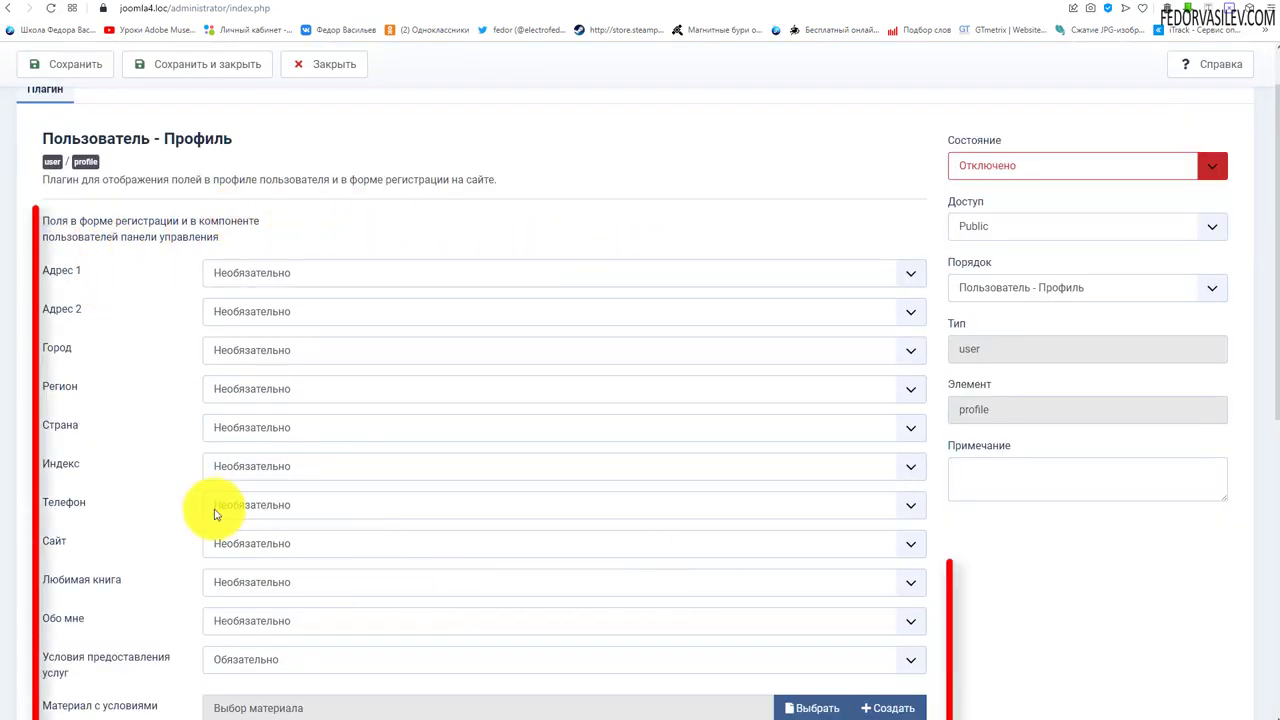
scroll(160, 277, "down", 1)
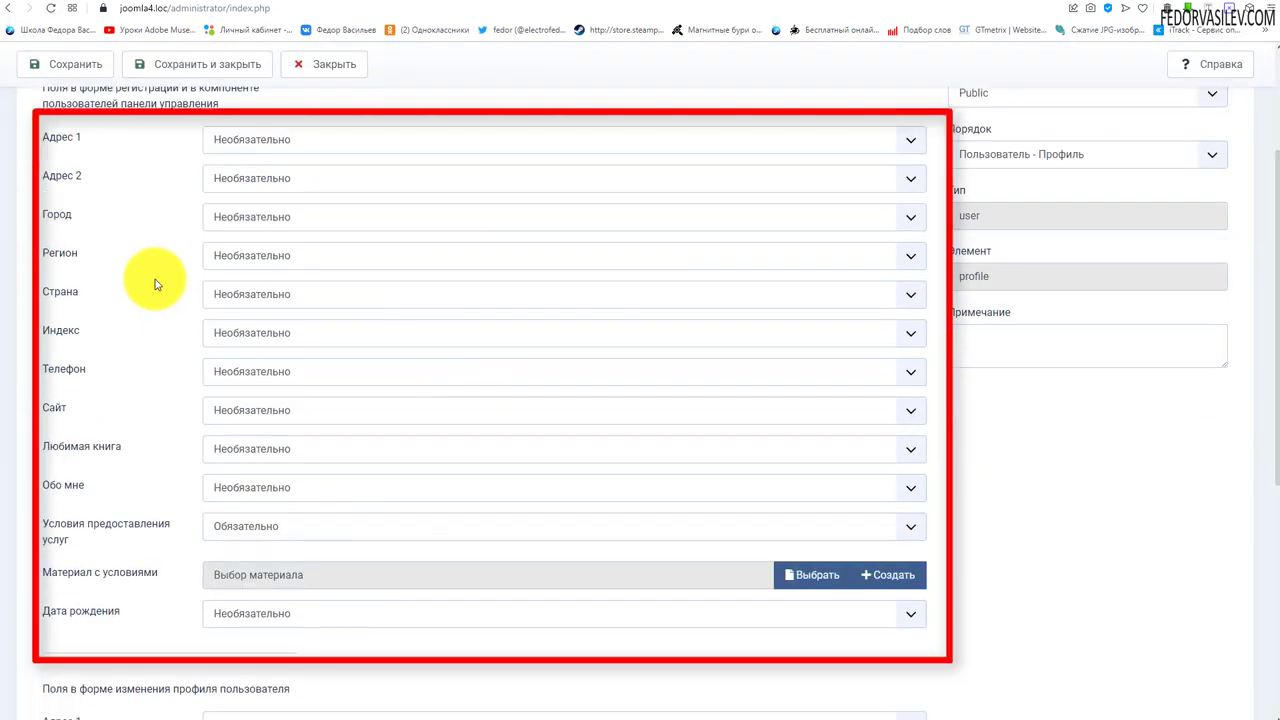
scroll(435, 525, "up", 1)
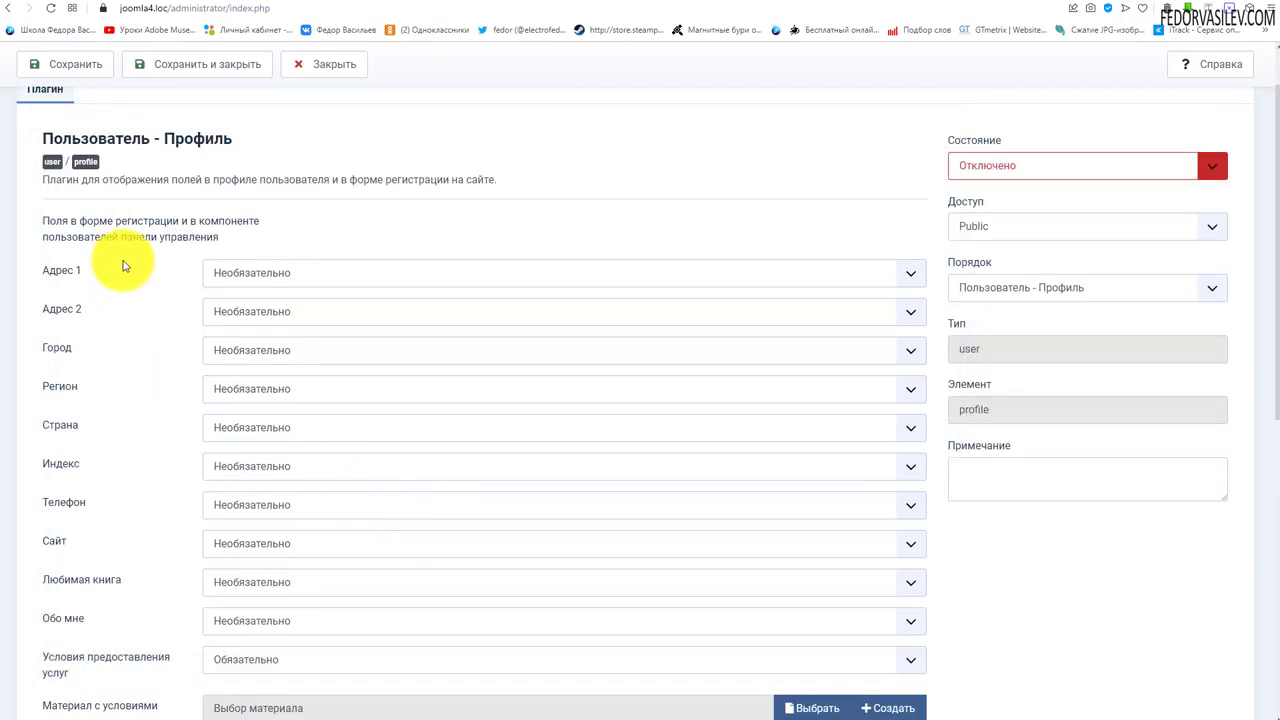
triple_click(86, 229)
scroll(109, 294, "down", 3)
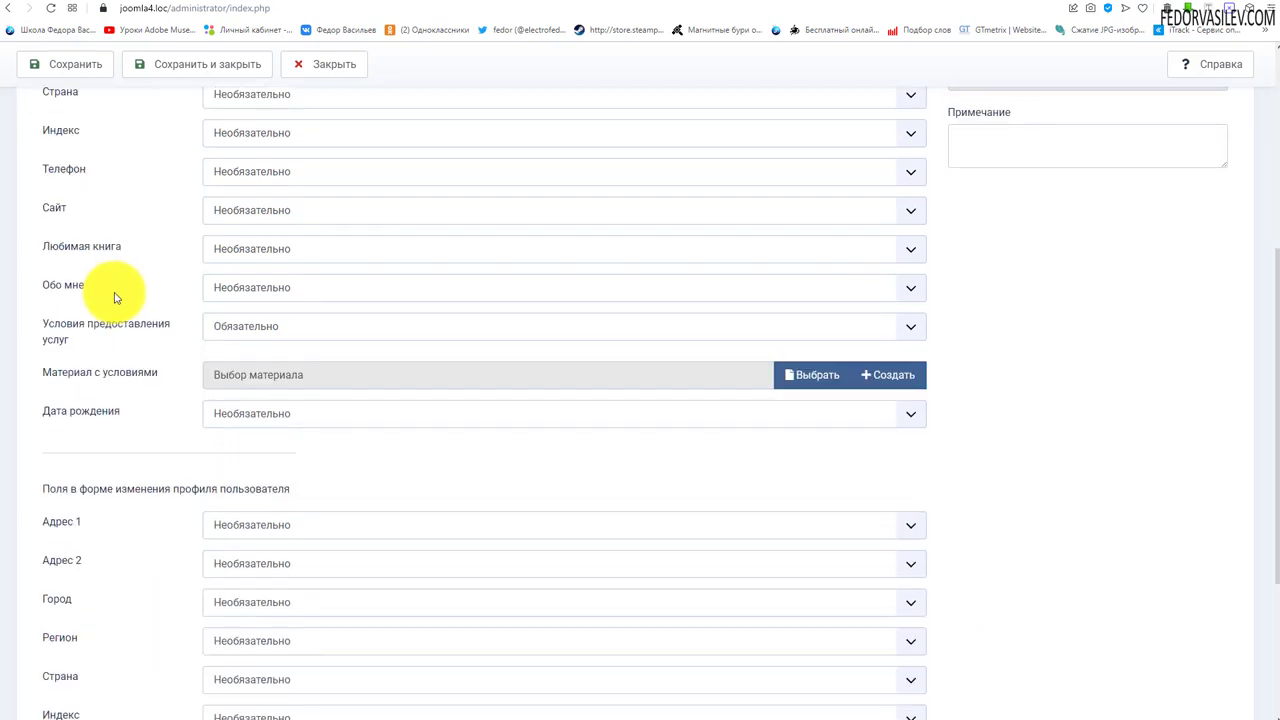
scroll(114, 297, "down", 2)
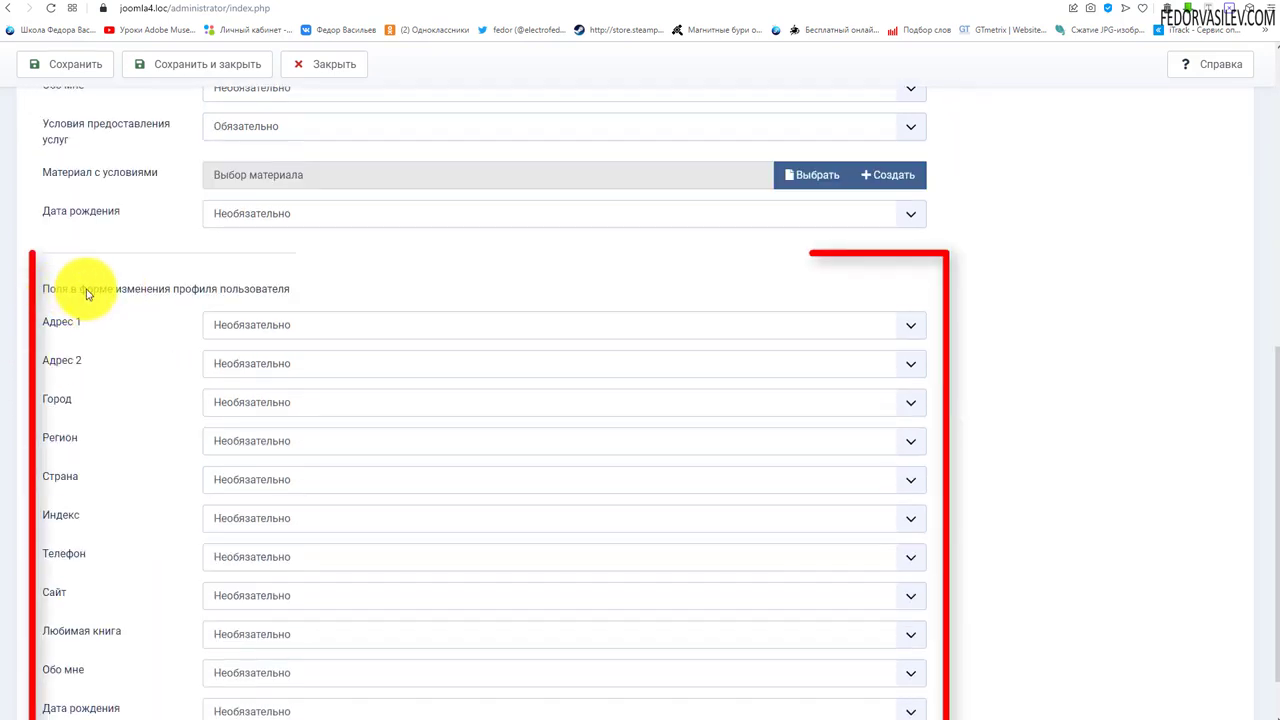
left_click_drag(300, 290, 143, 294)
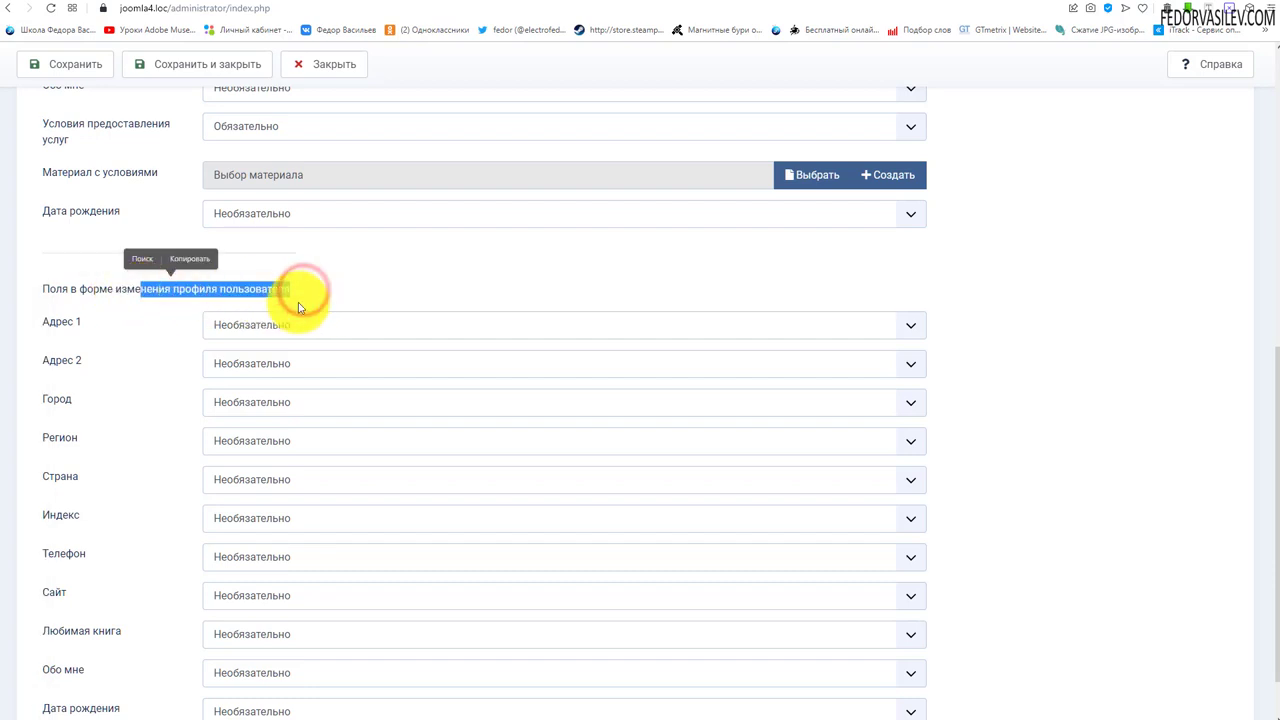
left_click(331, 283)
scroll(331, 283, "down", 1)
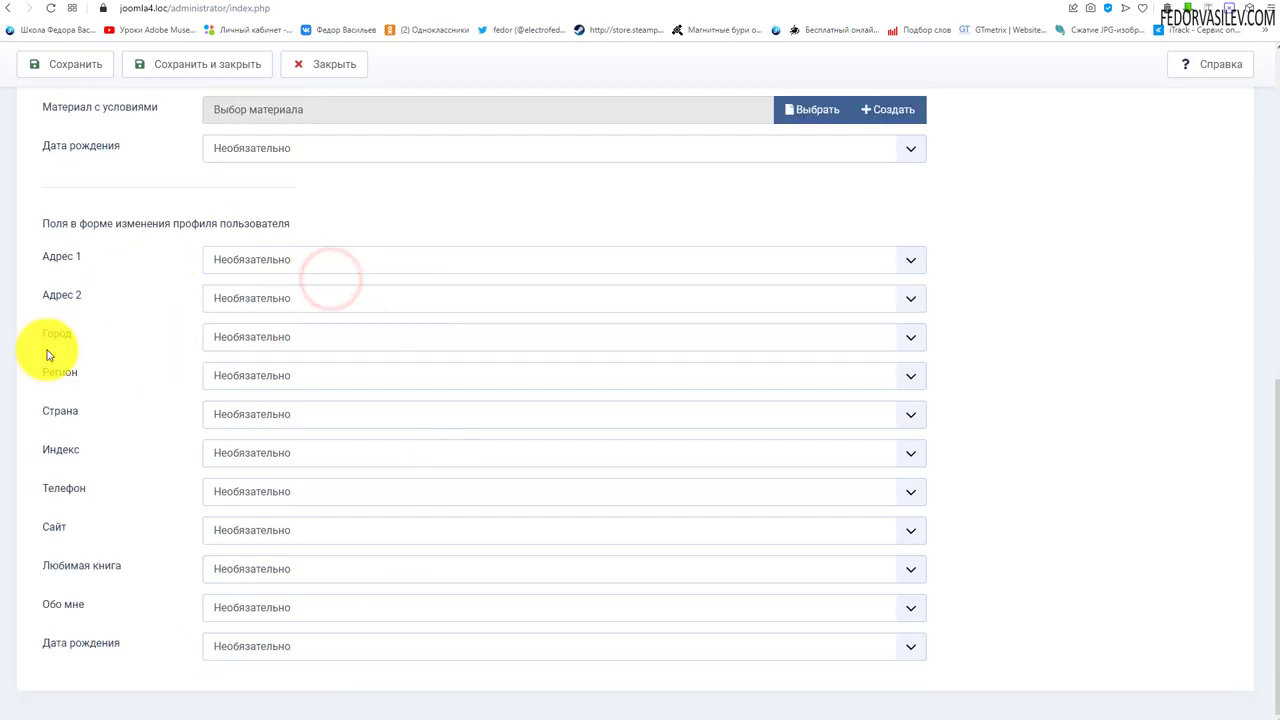
scroll(205, 176, "up", 2)
Step: Return to the site's registration page and log in there as test with the saved login and password
left_click(224, 3)
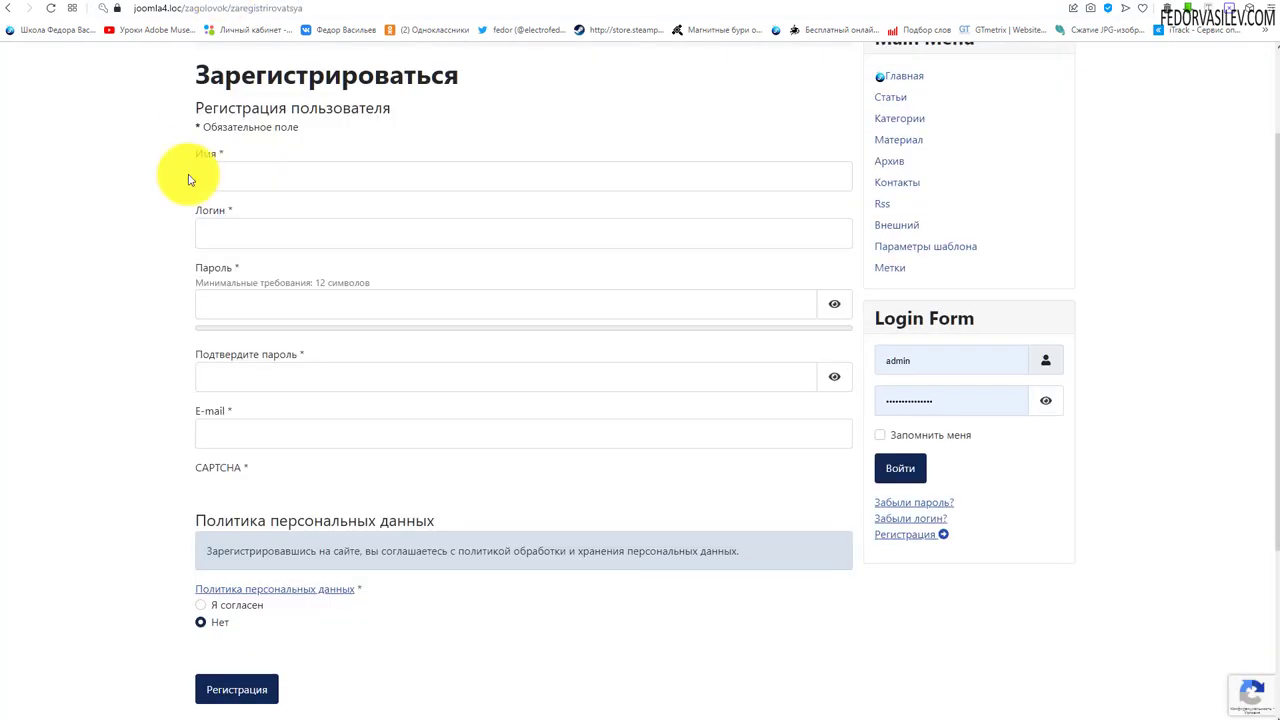
scroll(157, 271, "up", 2)
scroll(149, 157, "down", 2)
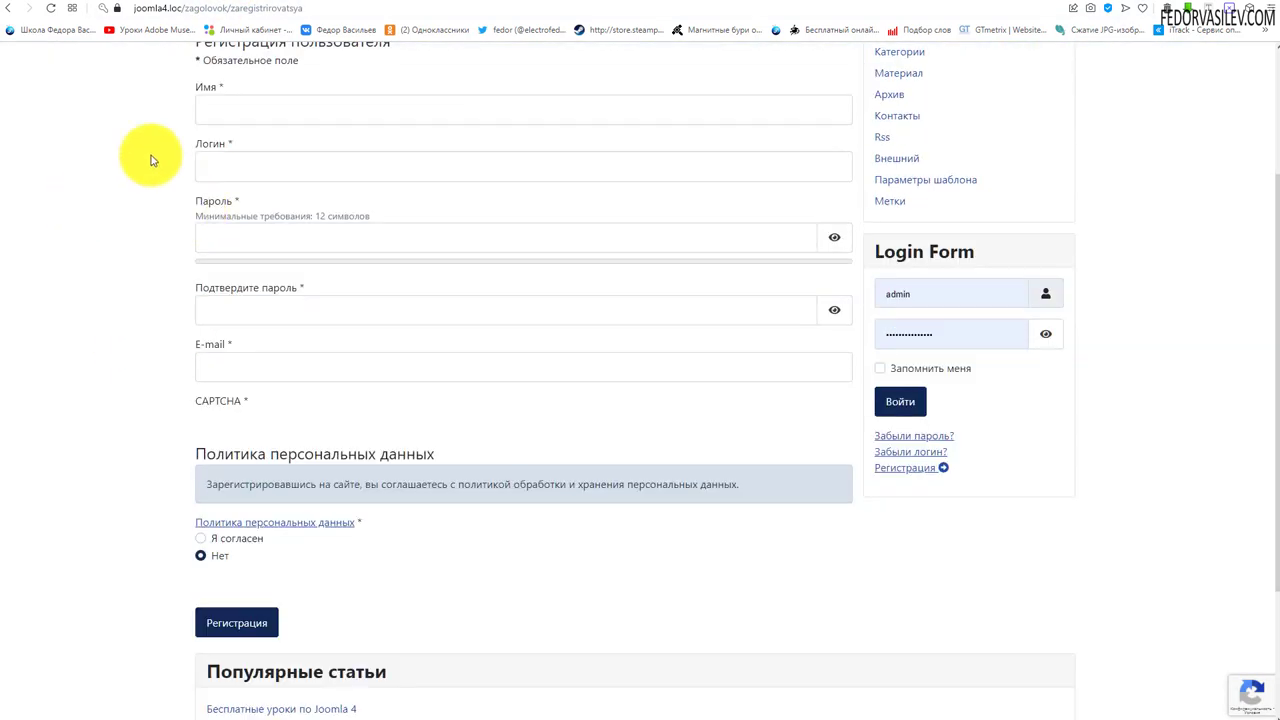
scroll(334, 491, "up", 2)
scroll(350, 390, "down", 2)
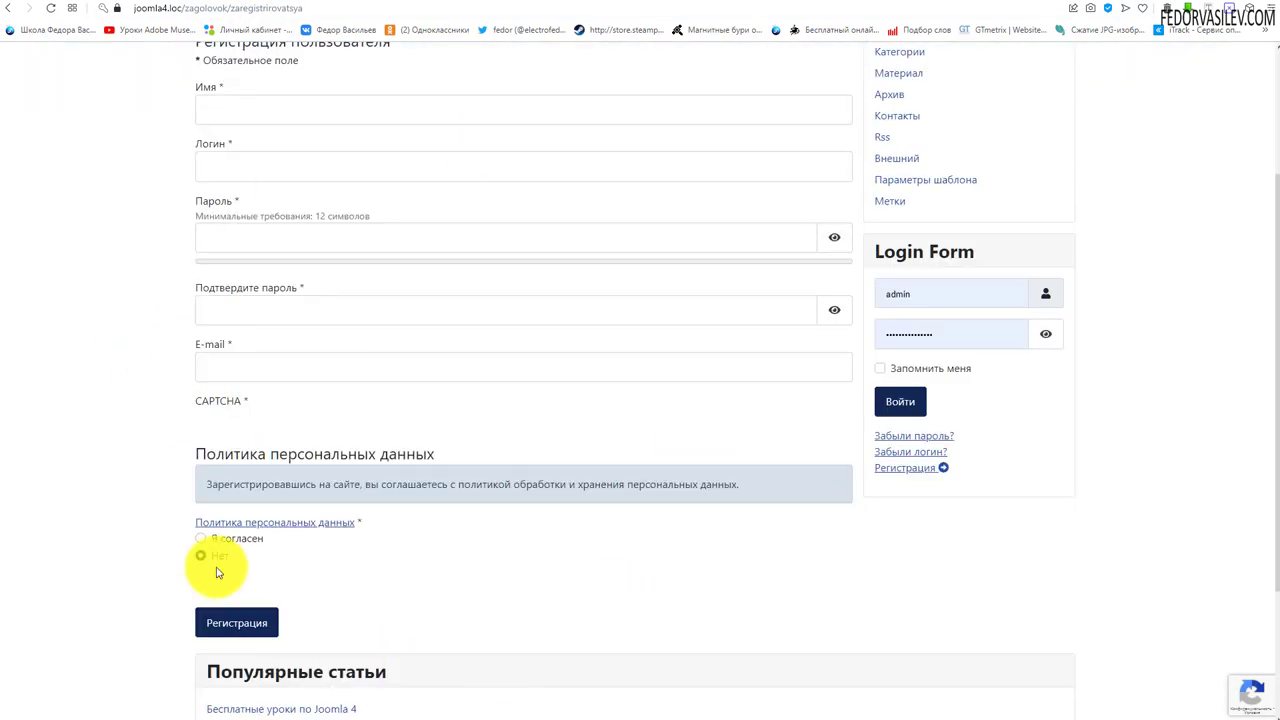
left_click(931, 293)
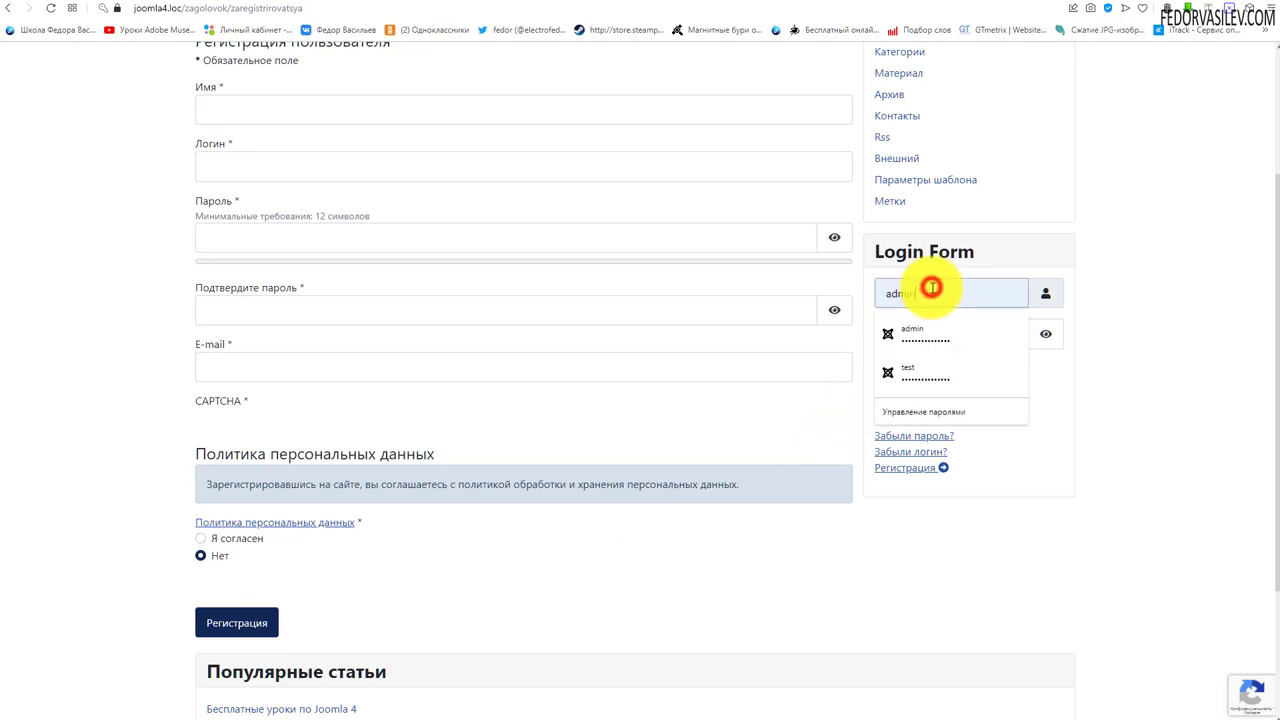
left_click(906, 371)
left_click(902, 401)
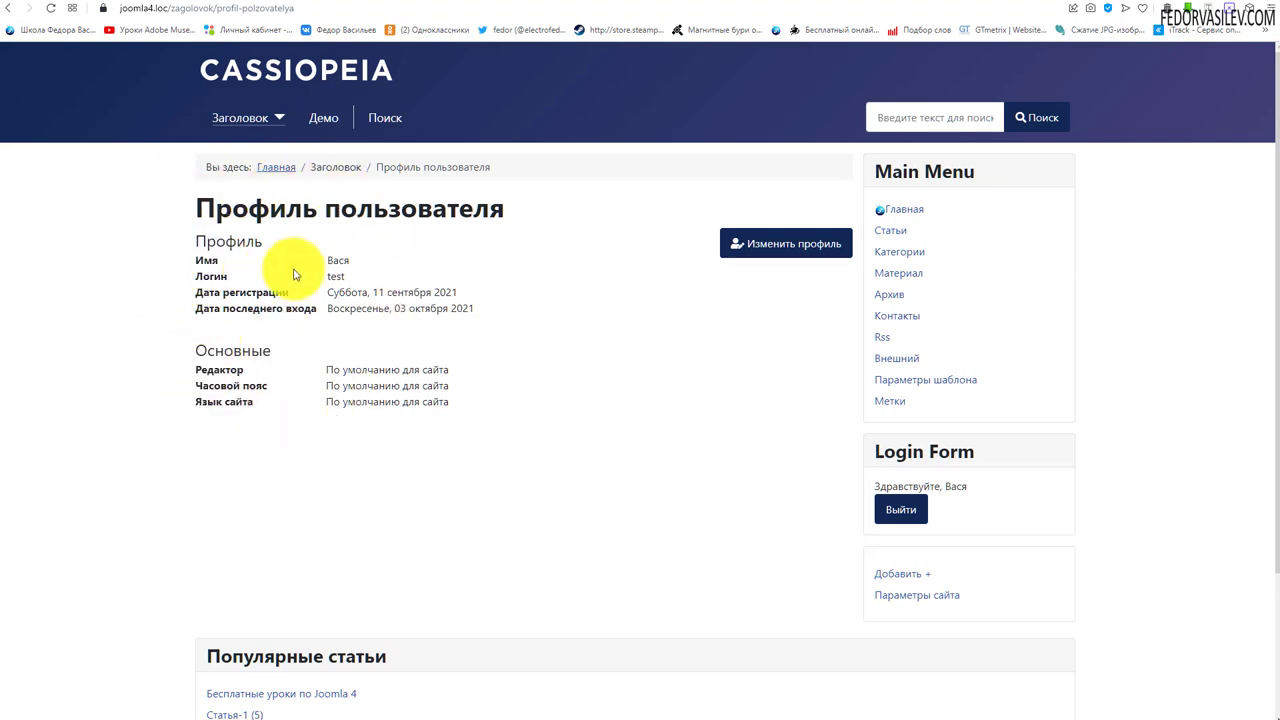
Step: Open the logged-in account's profile for editing and check which fields the form contains
left_click(773, 245)
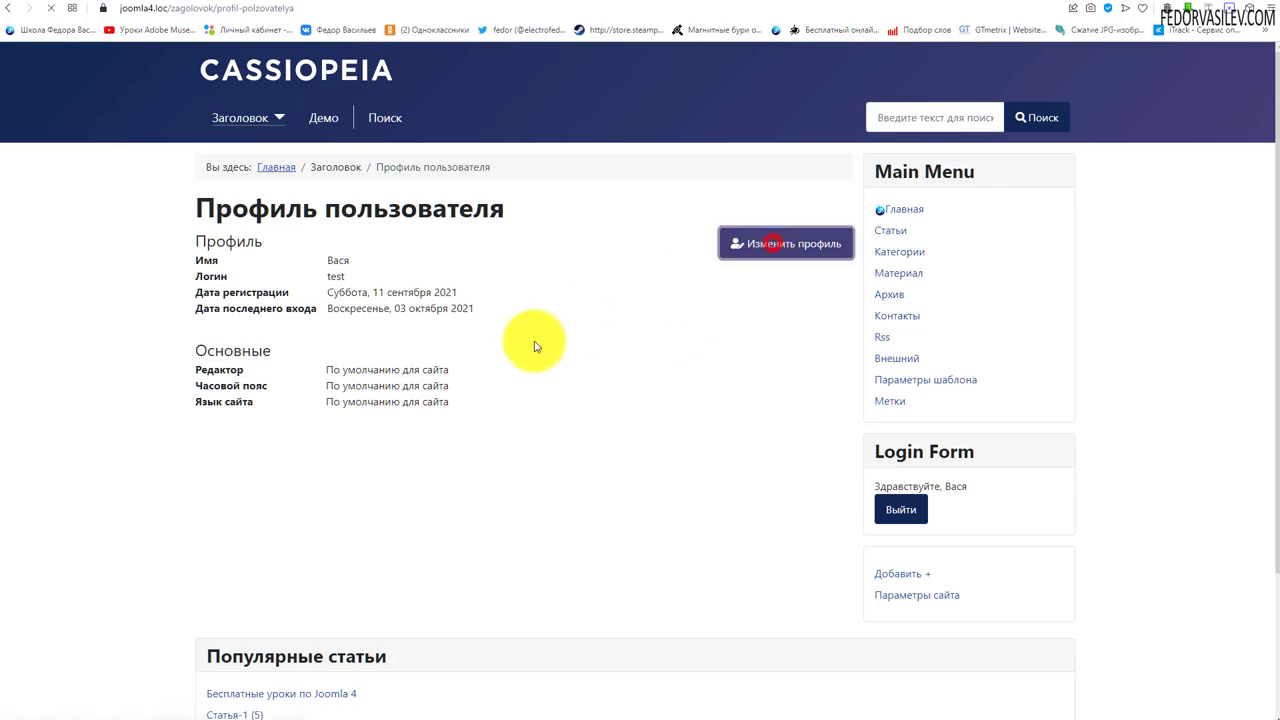
scroll(257, 271, "down", 3)
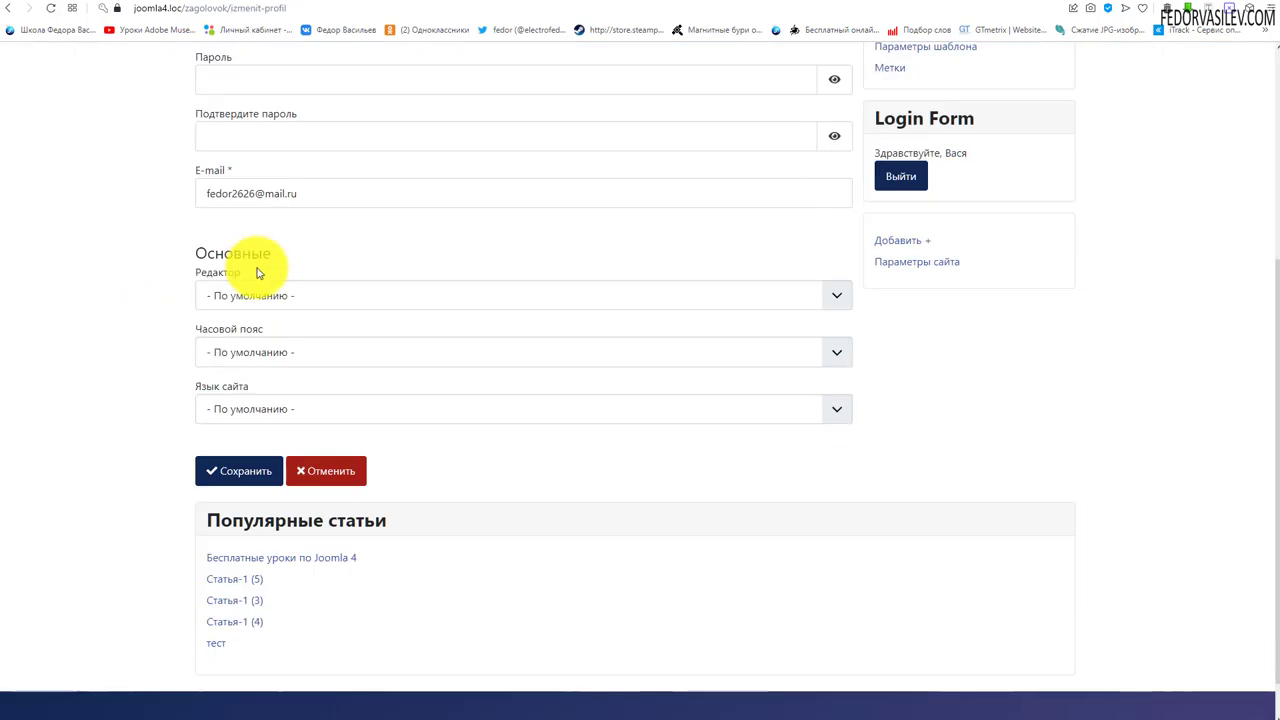
scroll(251, 271, "up", 3)
Step: Back in the settings of the "Пользователь - Профиль" plugin, set its state to Включено and save
left_click(112, 4)
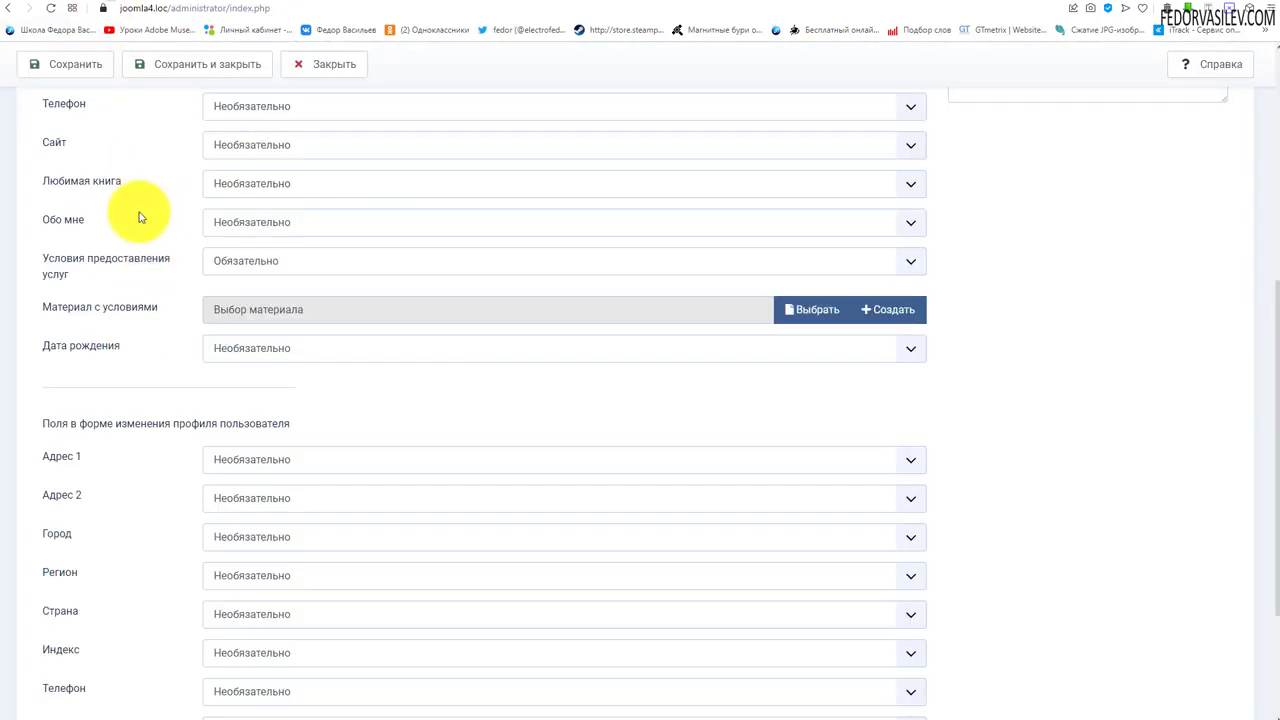
scroll(57, 286, "down", 2)
left_click_drag(62, 285, 325, 598)
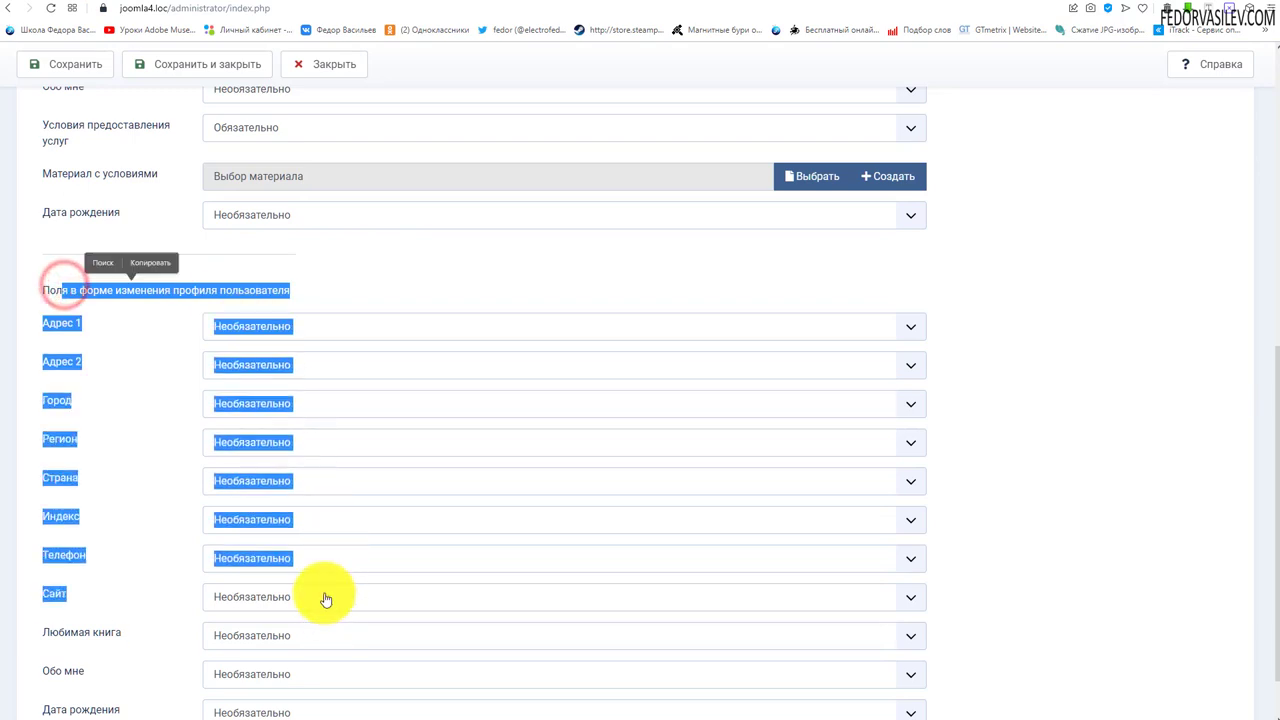
left_click(163, 363)
scroll(163, 330, "down", 1)
scroll(375, 440, "up", 5)
scroll(375, 440, "up", 2)
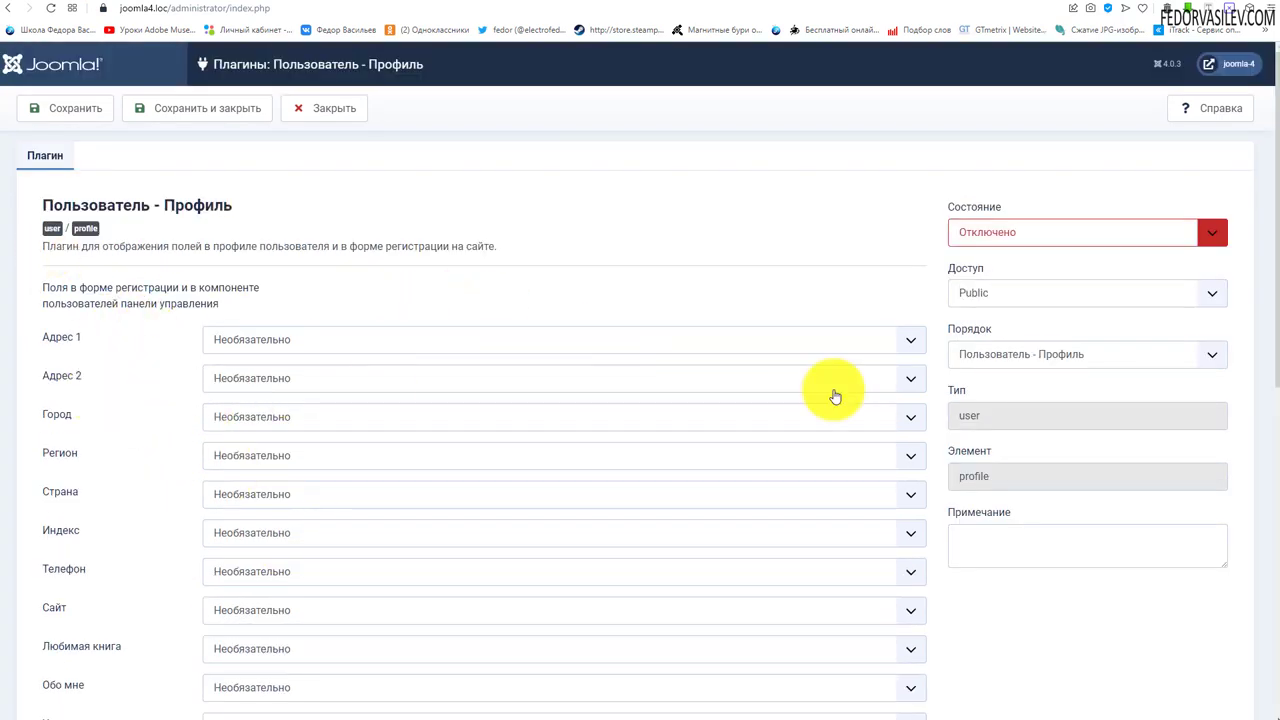
left_click(965, 232)
left_click(960, 268)
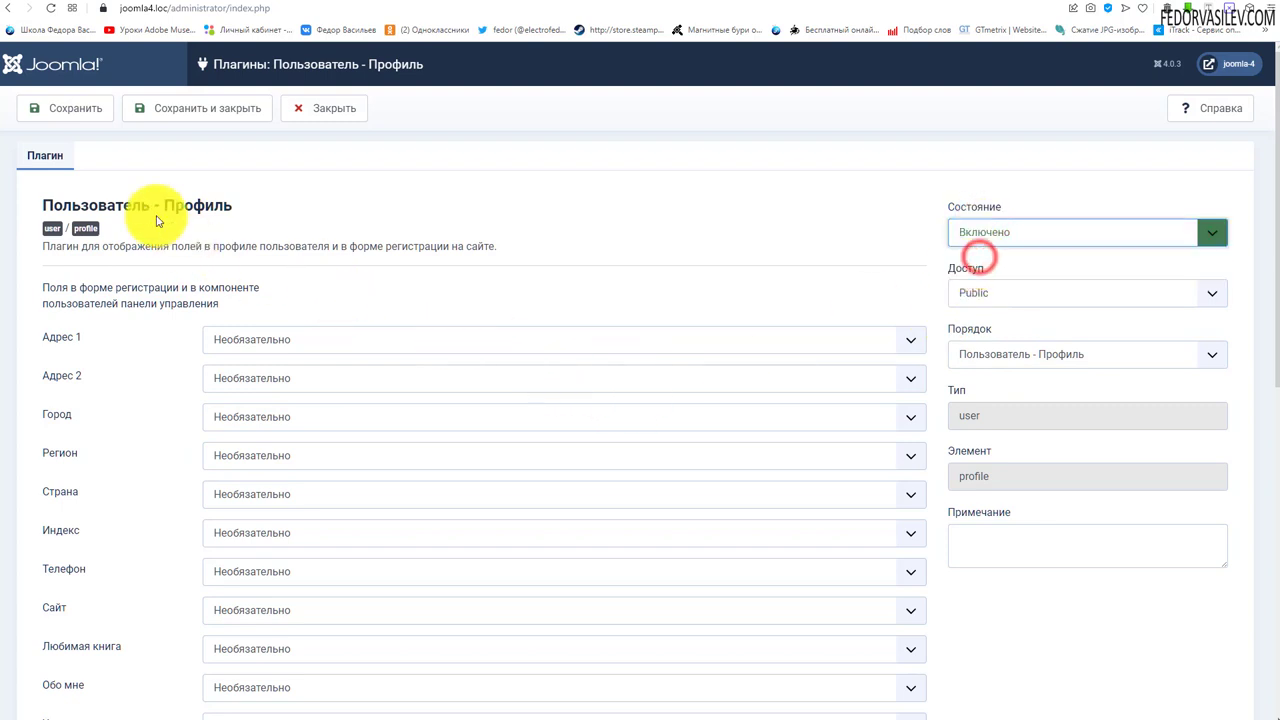
left_click(80, 110)
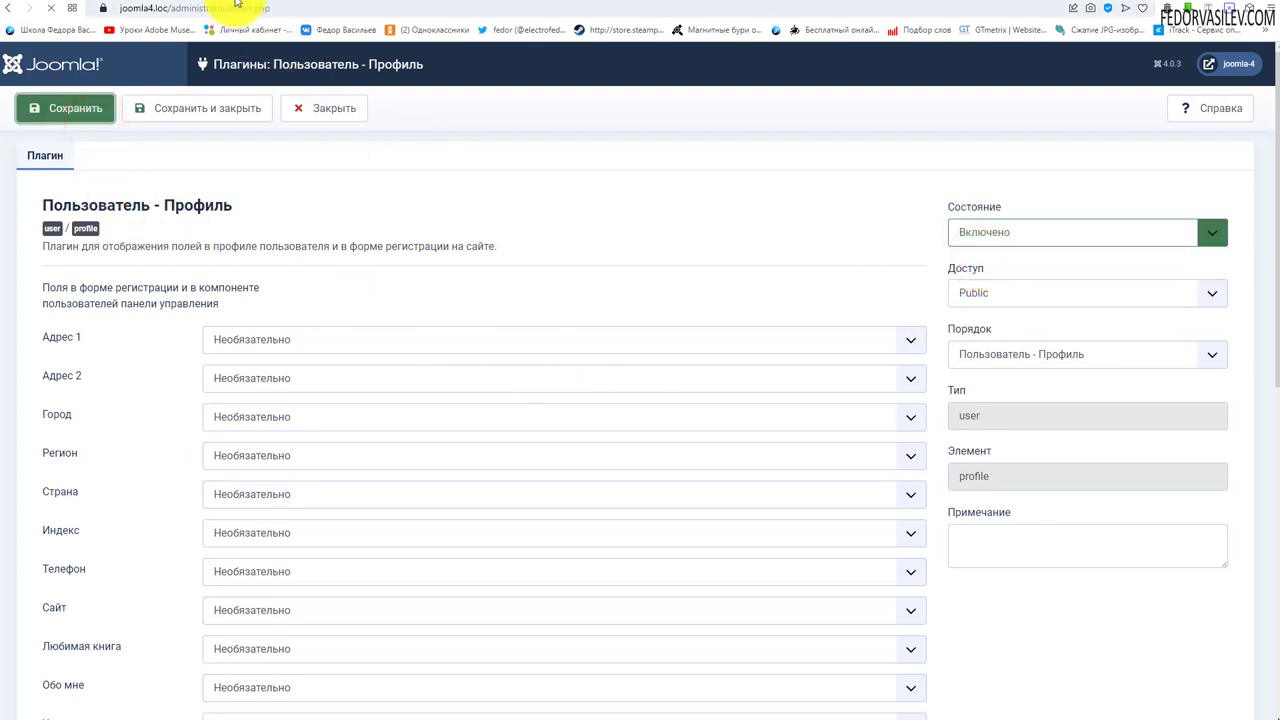
Step: Reload the site's profile editing page and check the form for additional profile fields
left_click(238, 3)
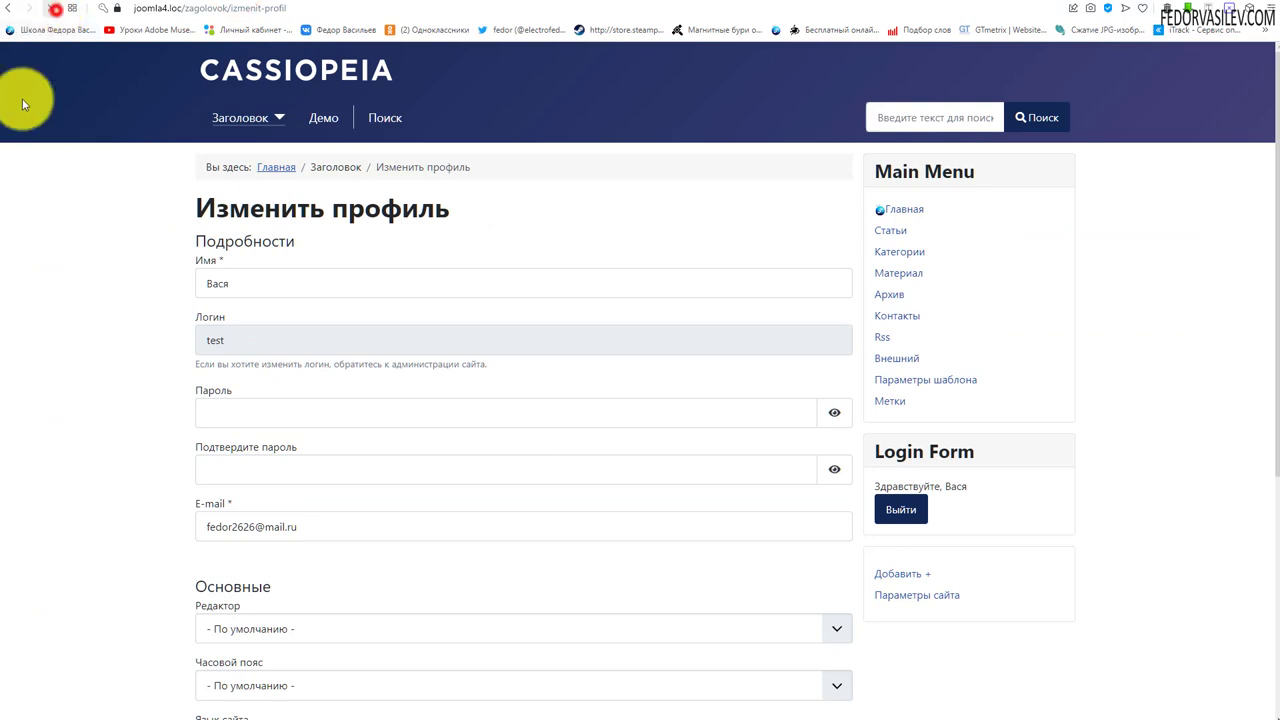
scroll(566, 423, "down", 4)
scroll(354, 491, "up", 4)
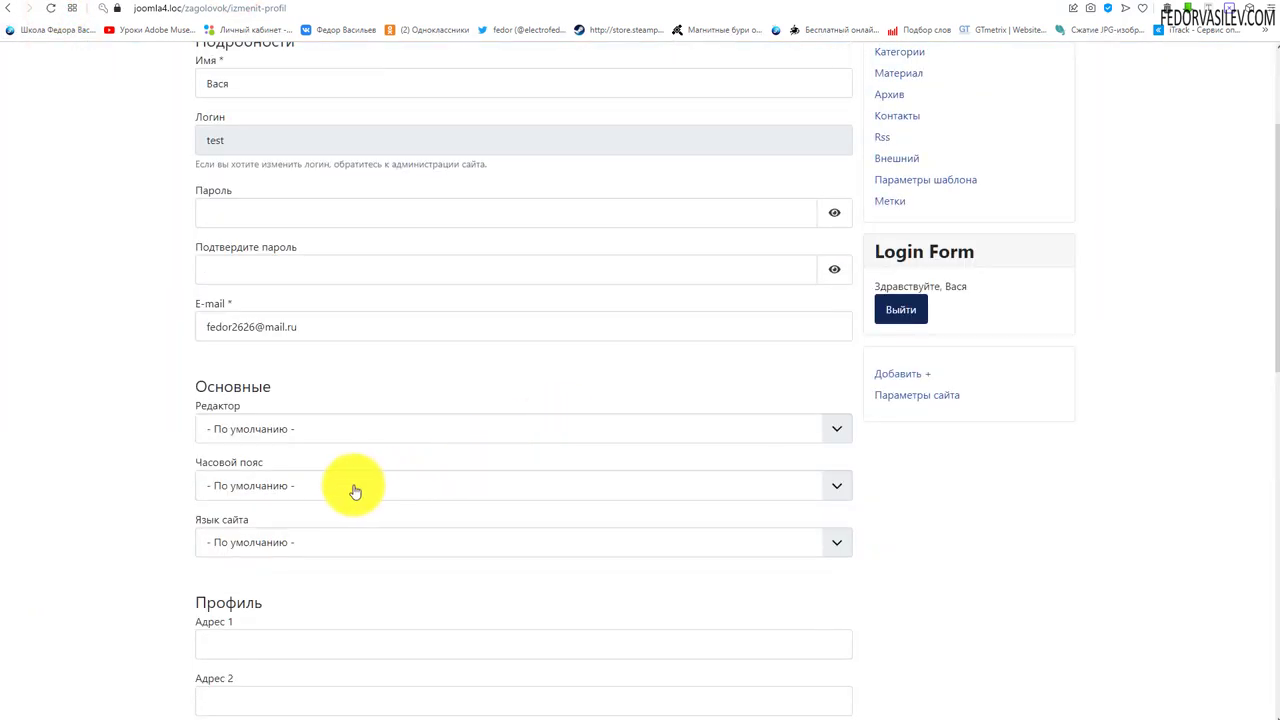
Step: Log out of the site, log back in as test, and examine the additional Профиль section on the profile page
left_click(895, 507)
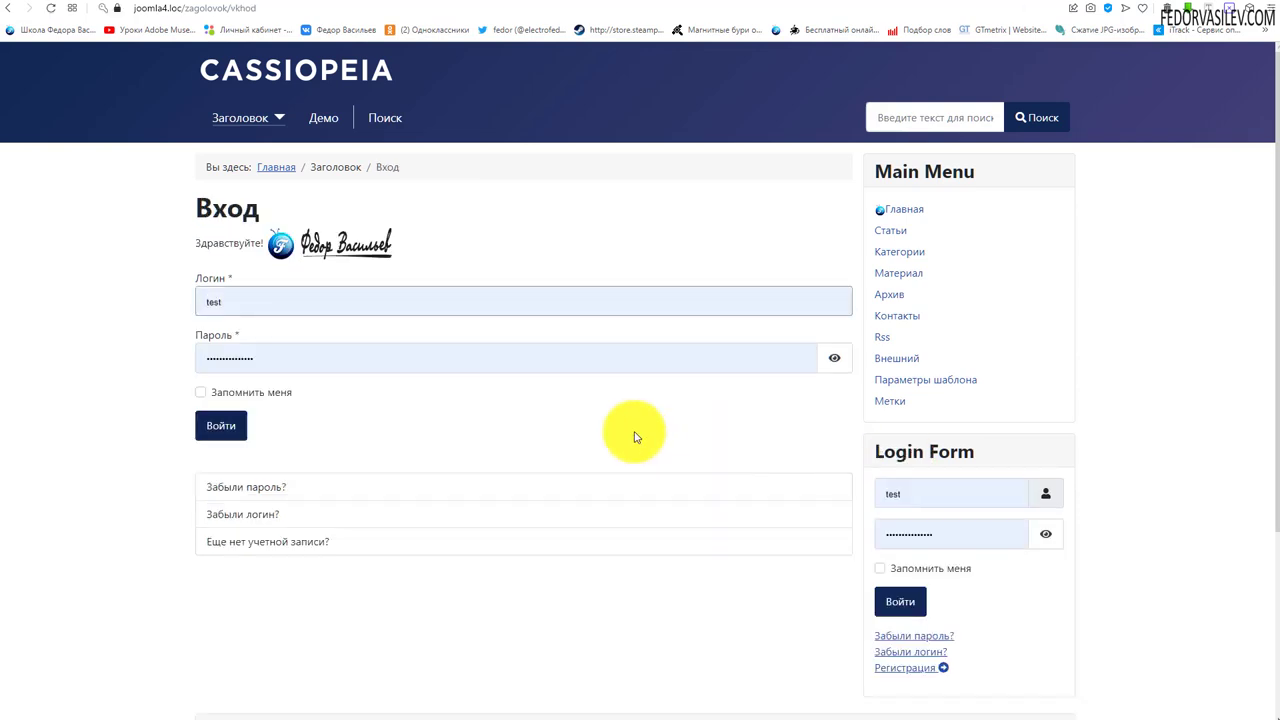
key("Return")
scroll(185, 409, "down", 1)
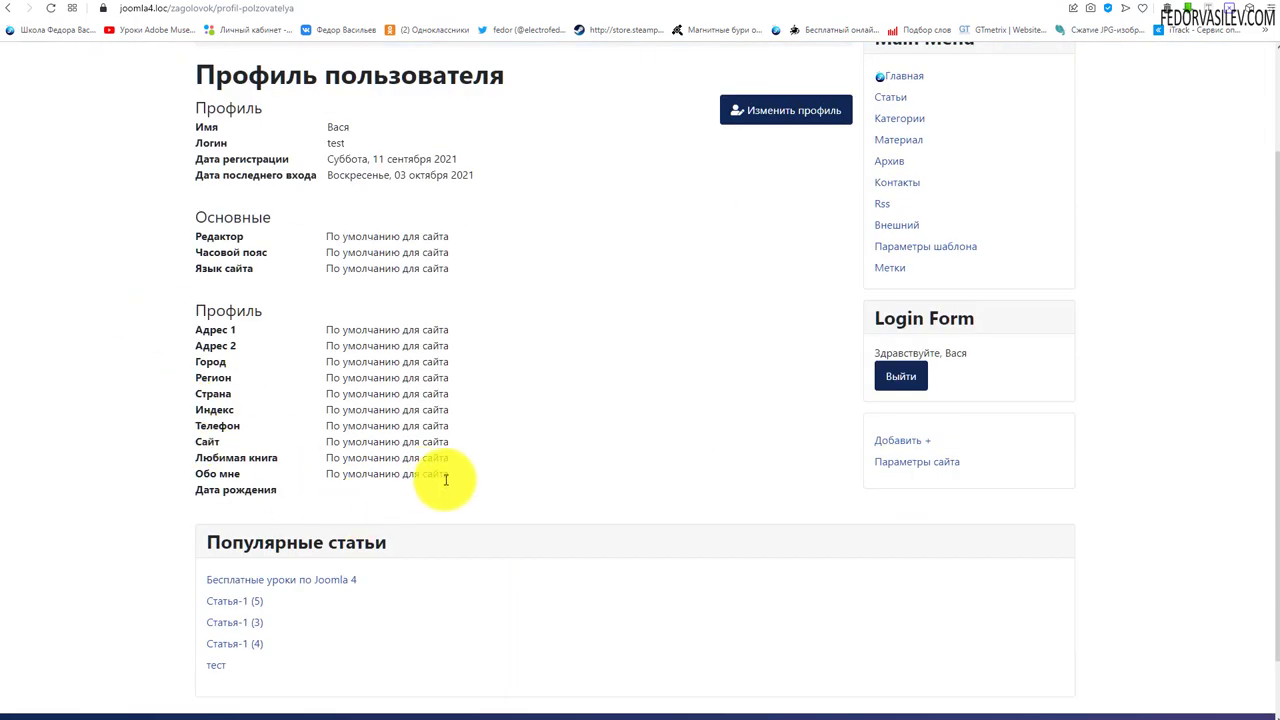
left_click_drag(450, 477, 172, 316)
left_click(248, 406)
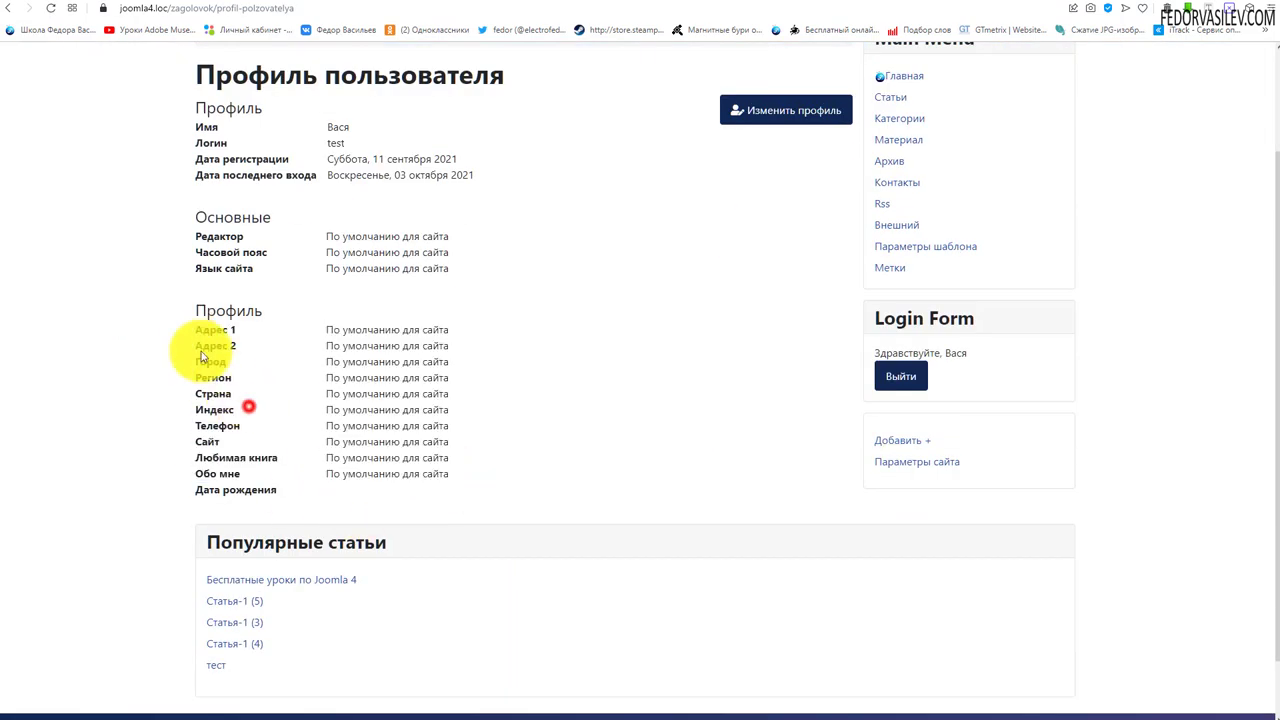
double_click(199, 312)
left_click(222, 375)
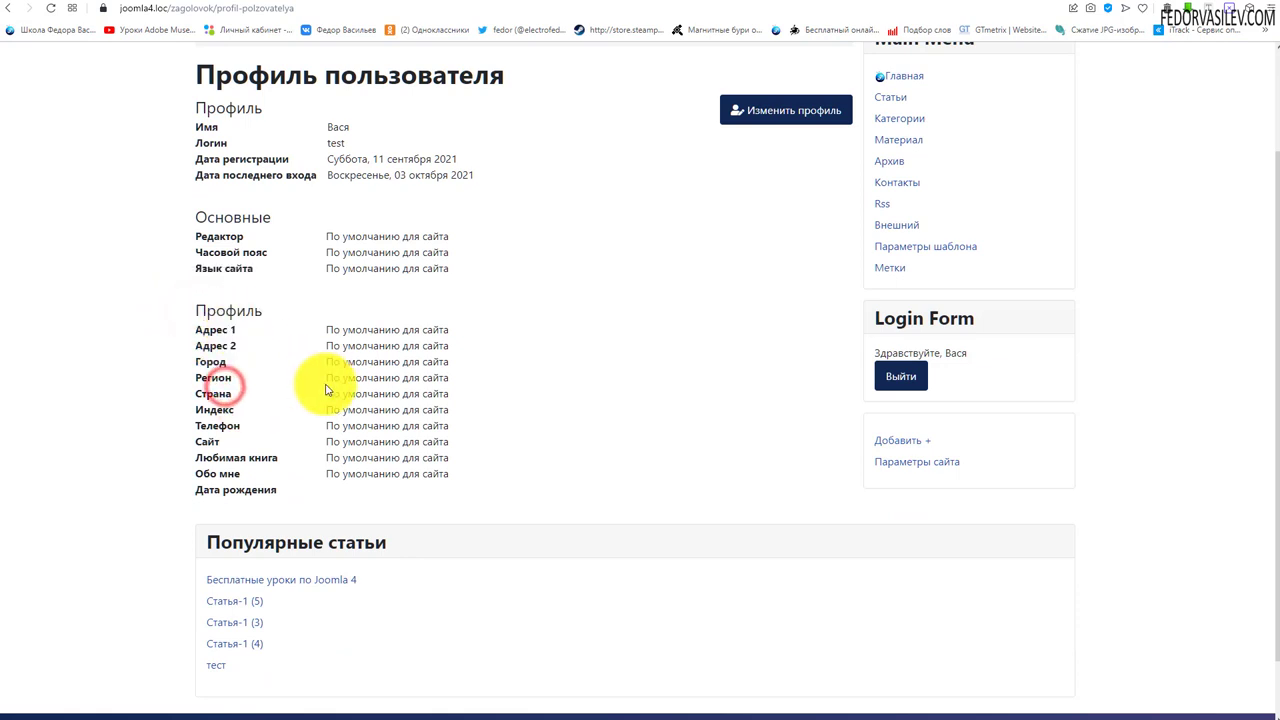
Step: In the plugin's fields for the profile editing form, set Адрес 1 to Отключено
key("ctrl+Tab")
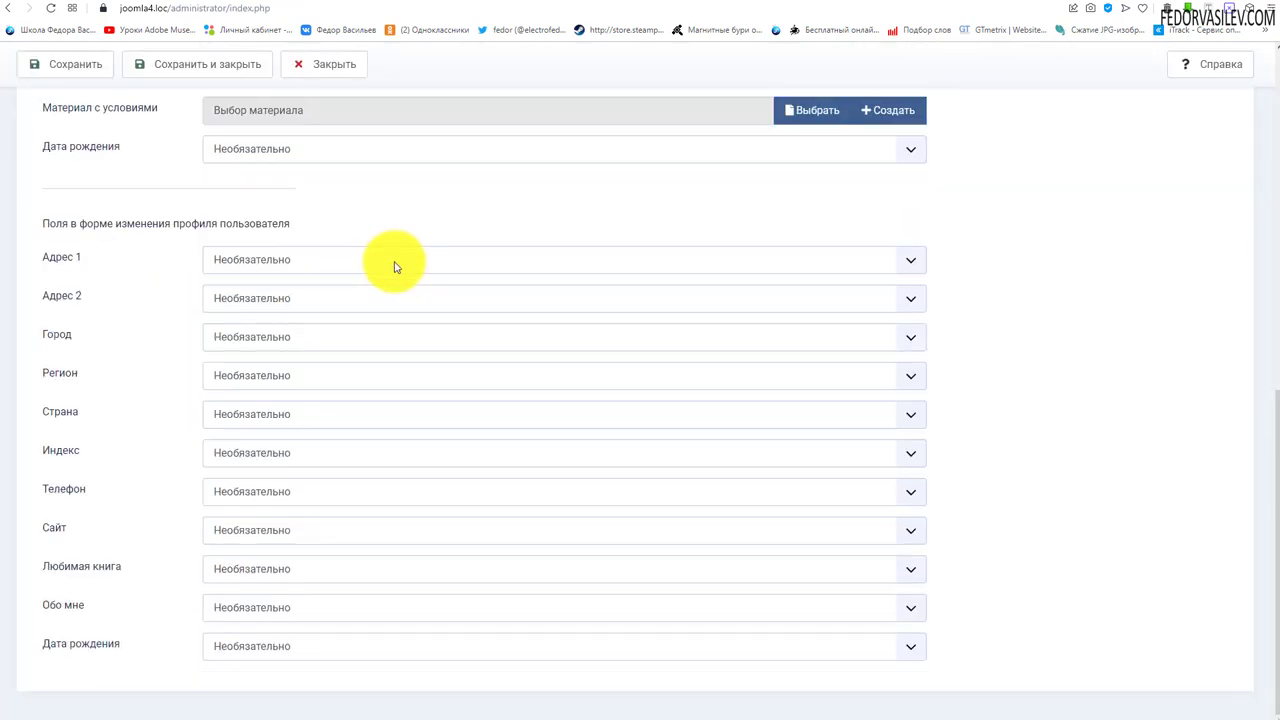
left_click(258, 262)
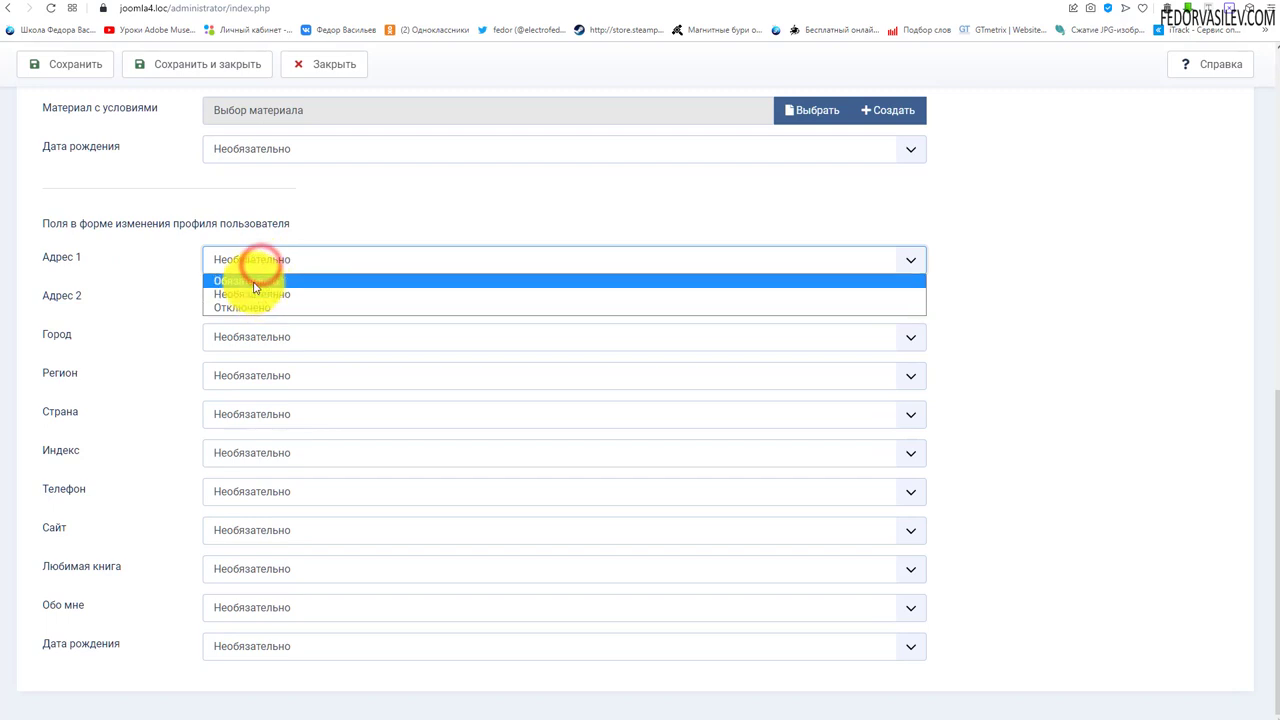
left_click(238, 308)
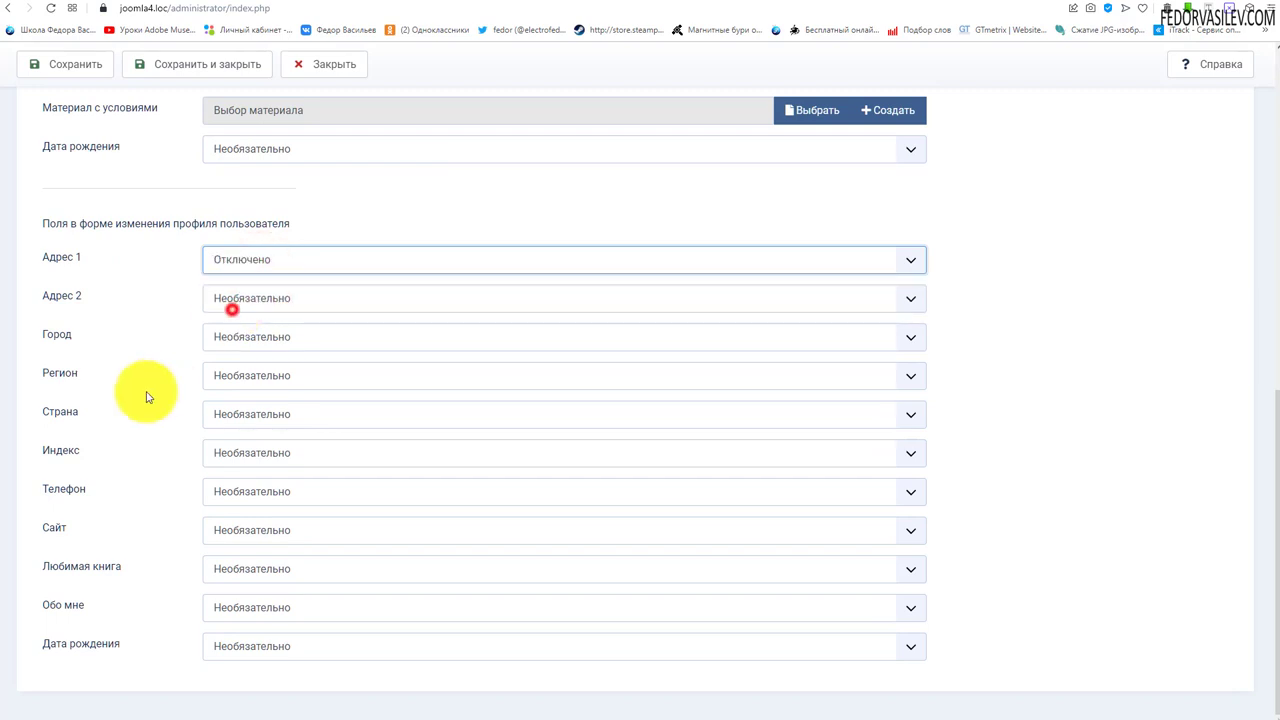
Step: In the plugin's fields for the profile editing form, set Адрес 2 and Любимая книга to Отключено
left_click(242, 298)
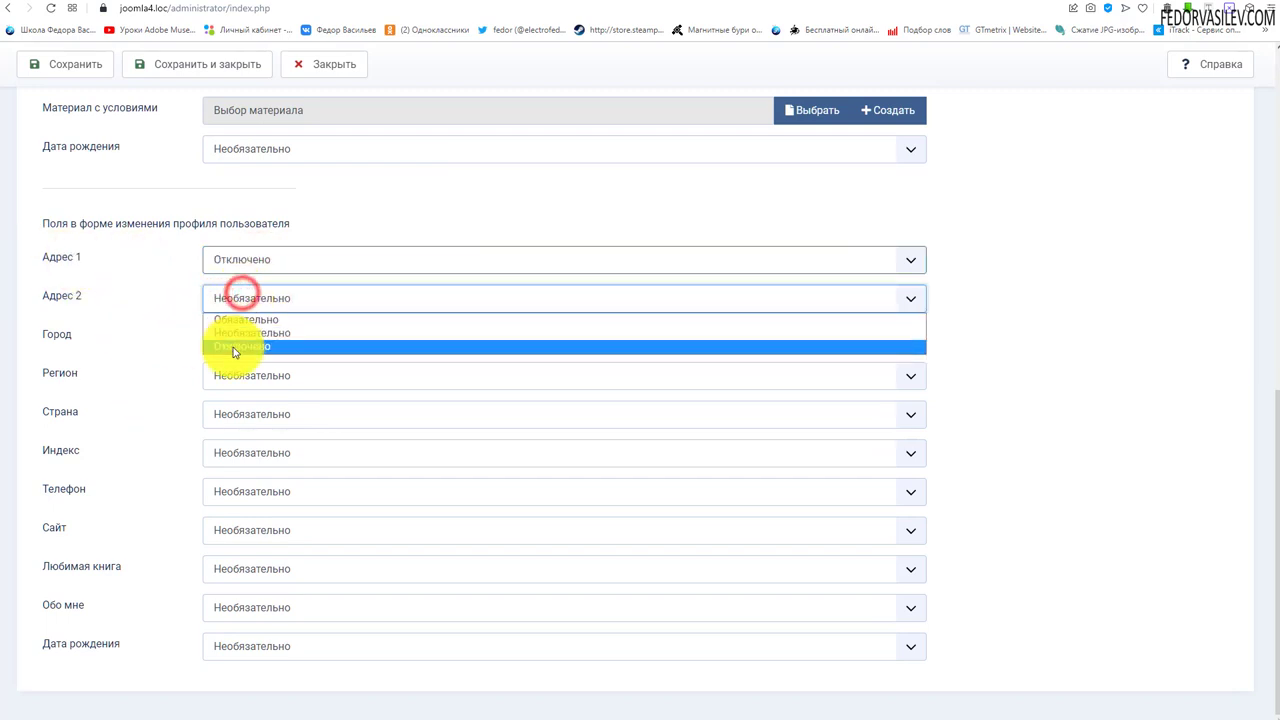
left_click(232, 346)
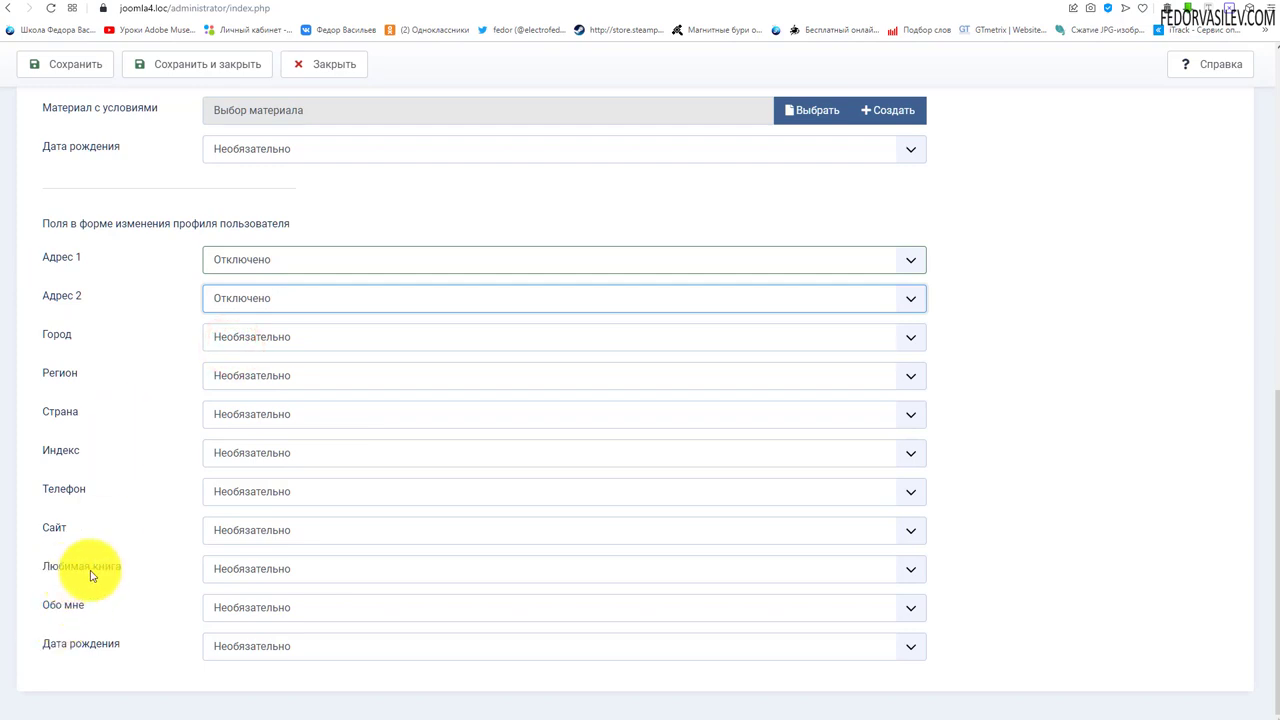
left_click(239, 570)
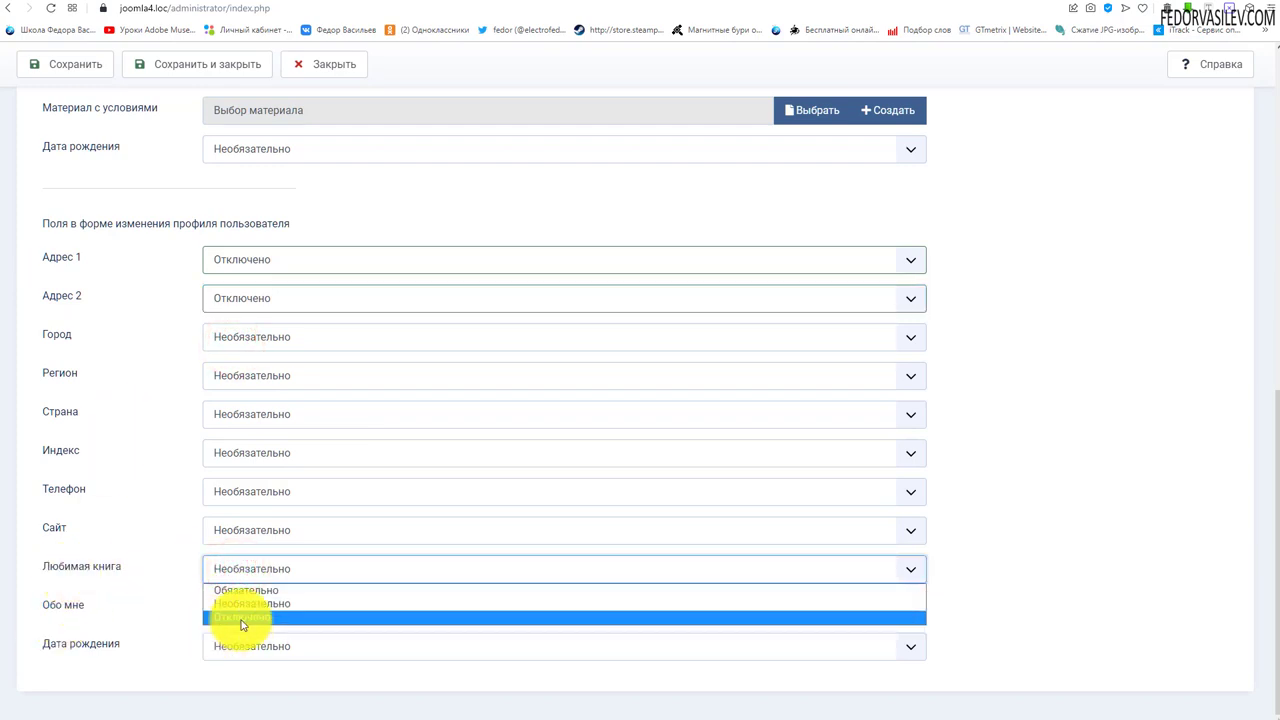
left_click(241, 618)
Step: Set Обо мне to Обязательно for the profile editing form and save the plugin settings
left_click(265, 610)
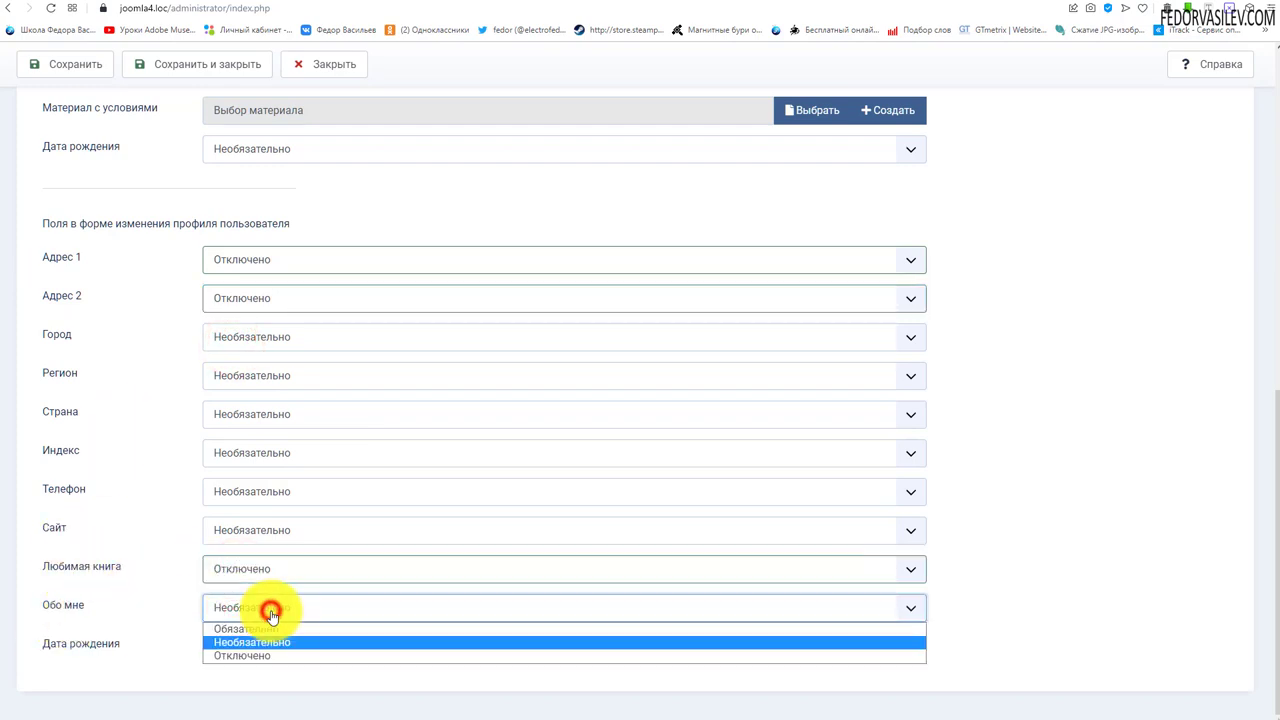
left_click(261, 625)
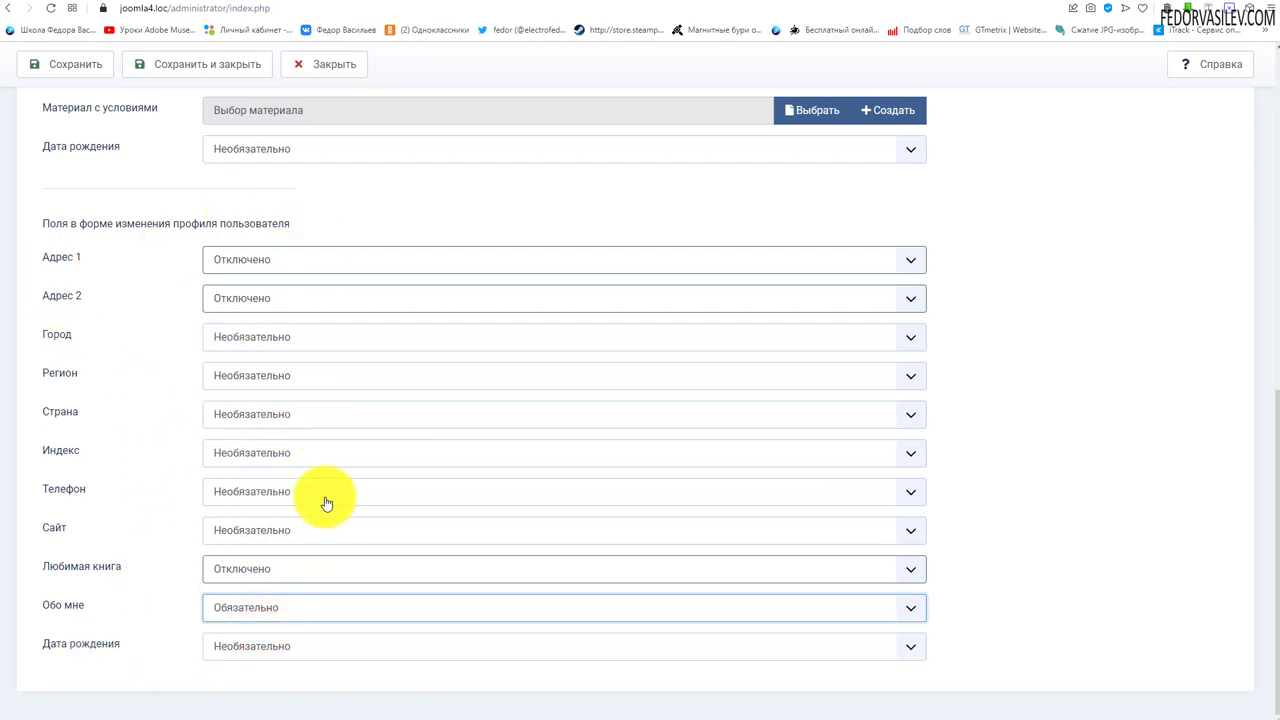
scroll(326, 503, "up", 5)
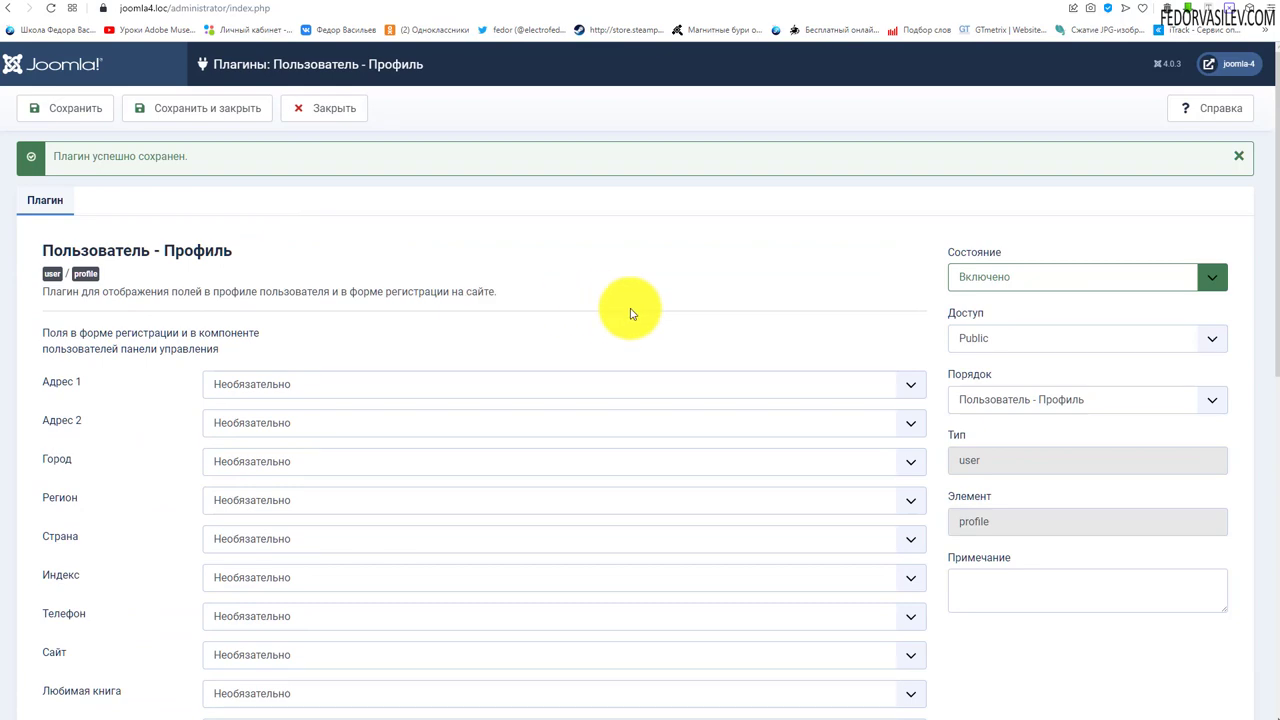
scroll(625, 314, "down", 4)
scroll(414, 346, "up", 3)
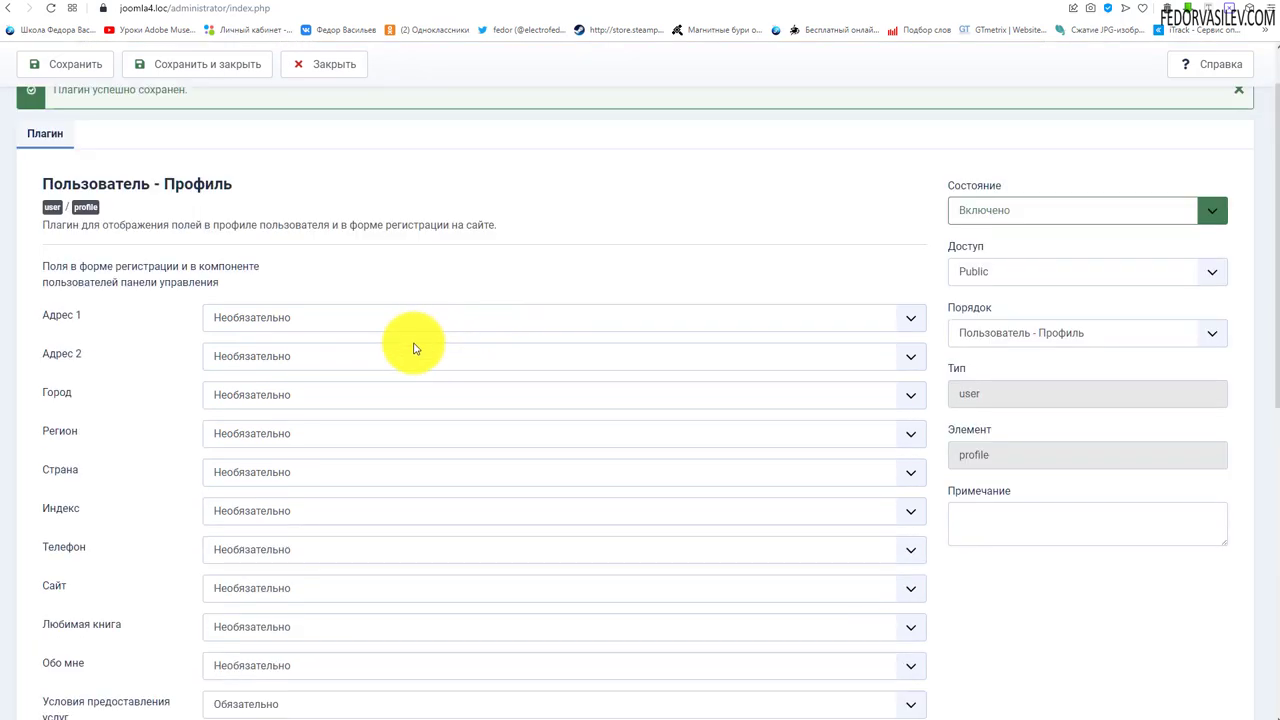
scroll(371, 371, "down", 6)
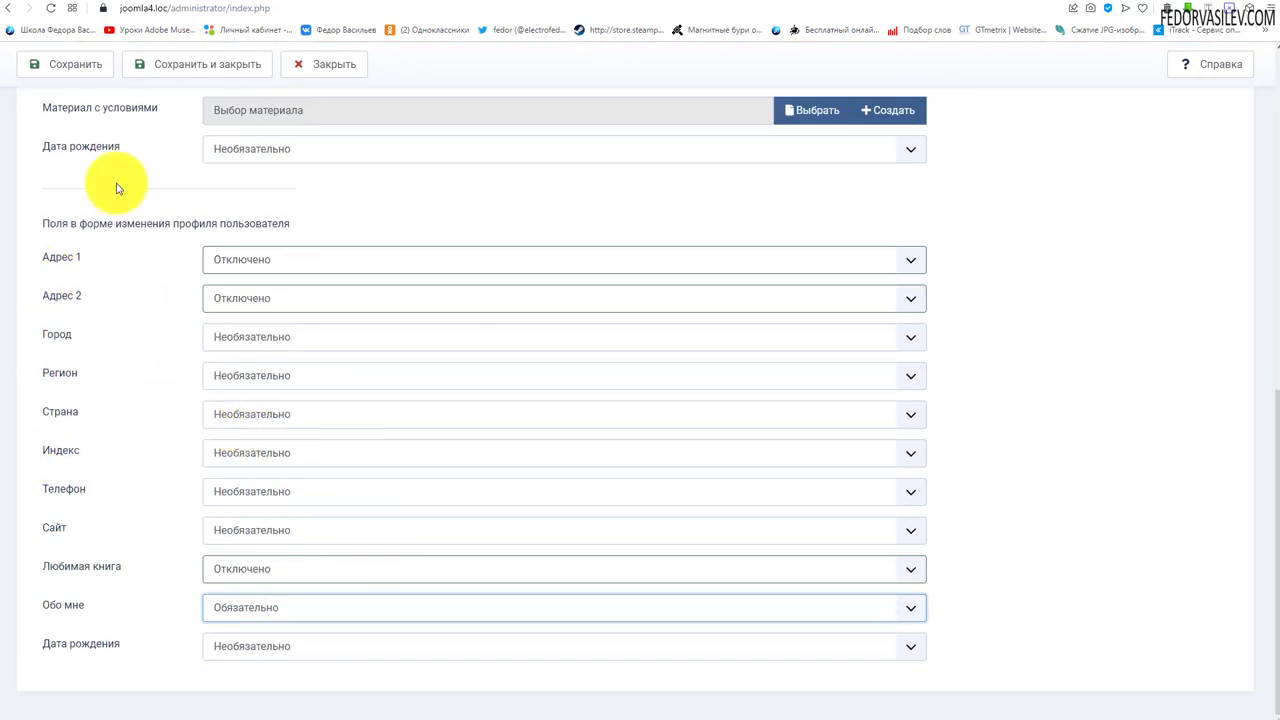
left_click(78, 64)
Step: Reload the site's user profile page and examine which fields the additional Профиль section lists
left_click(150, 2)
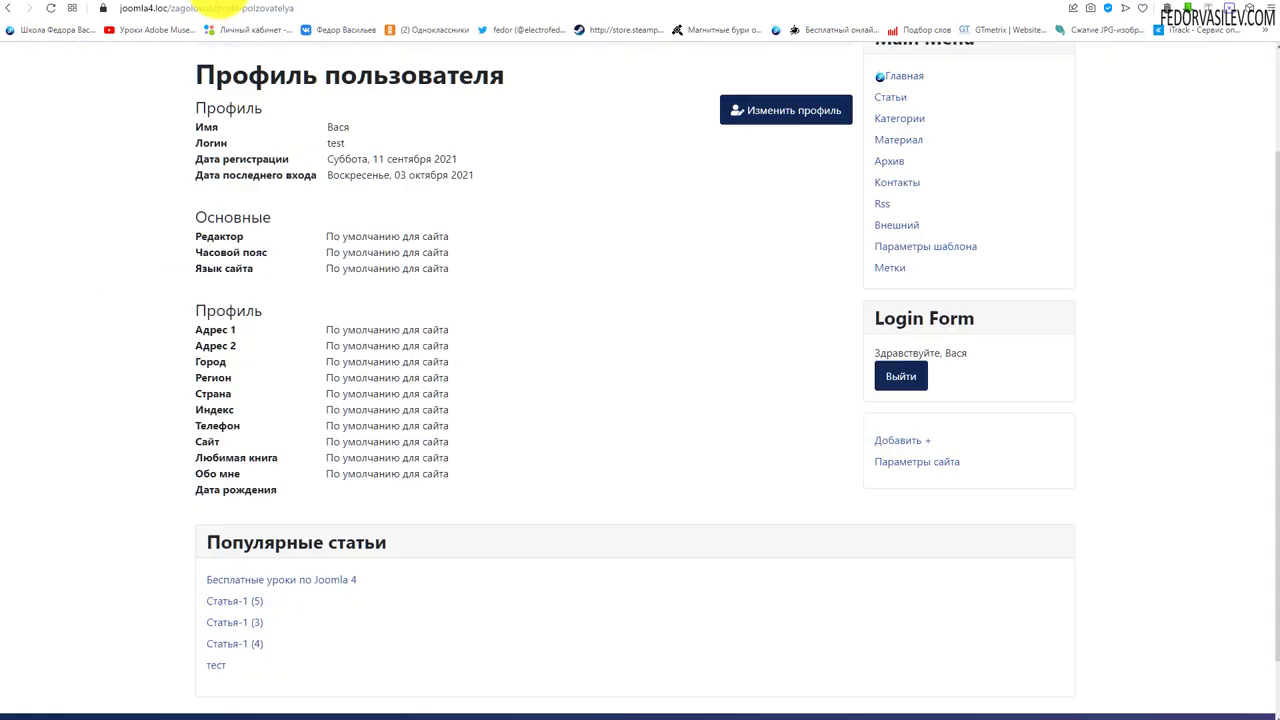
left_click(55, 8)
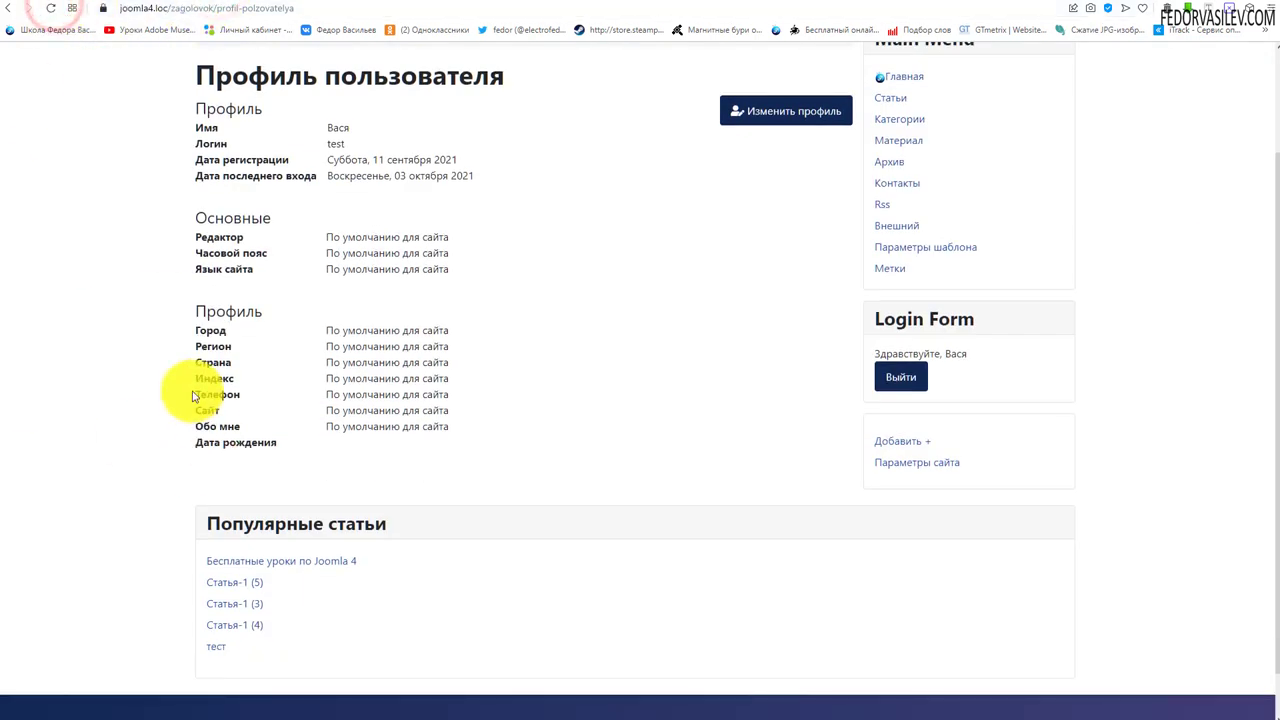
left_click_drag(343, 436, 197, 344)
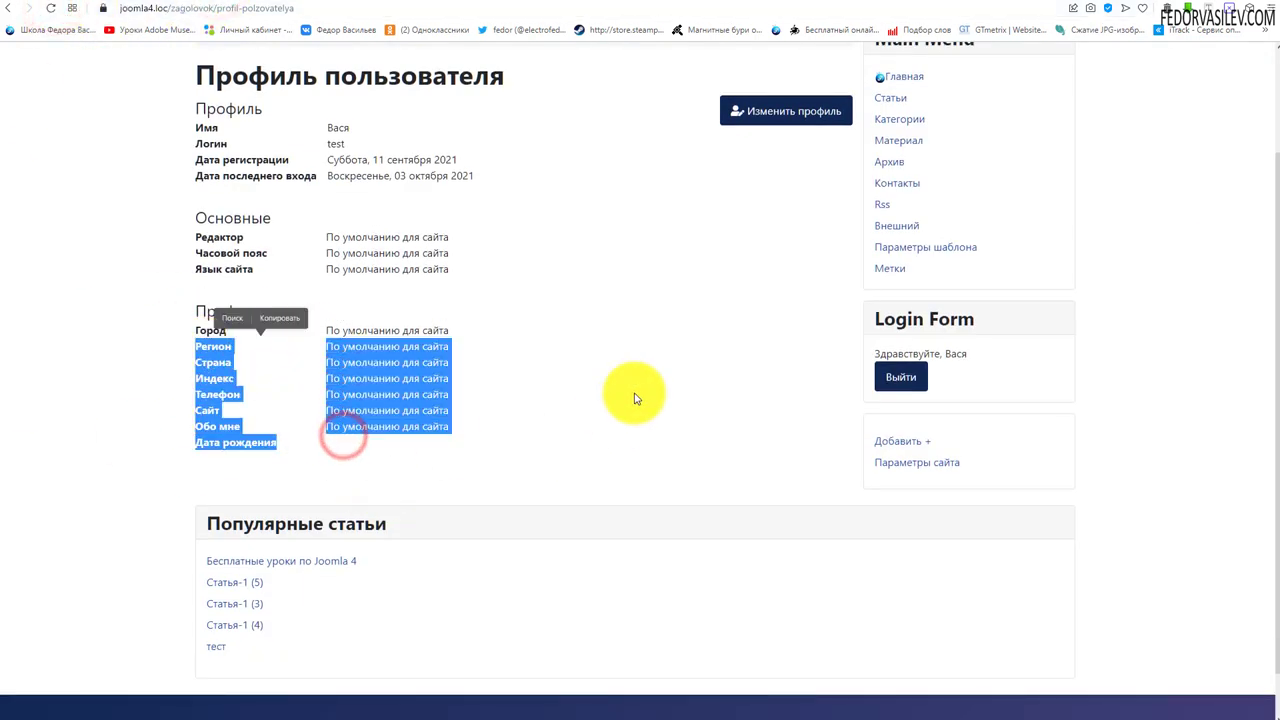
left_click(634, 395)
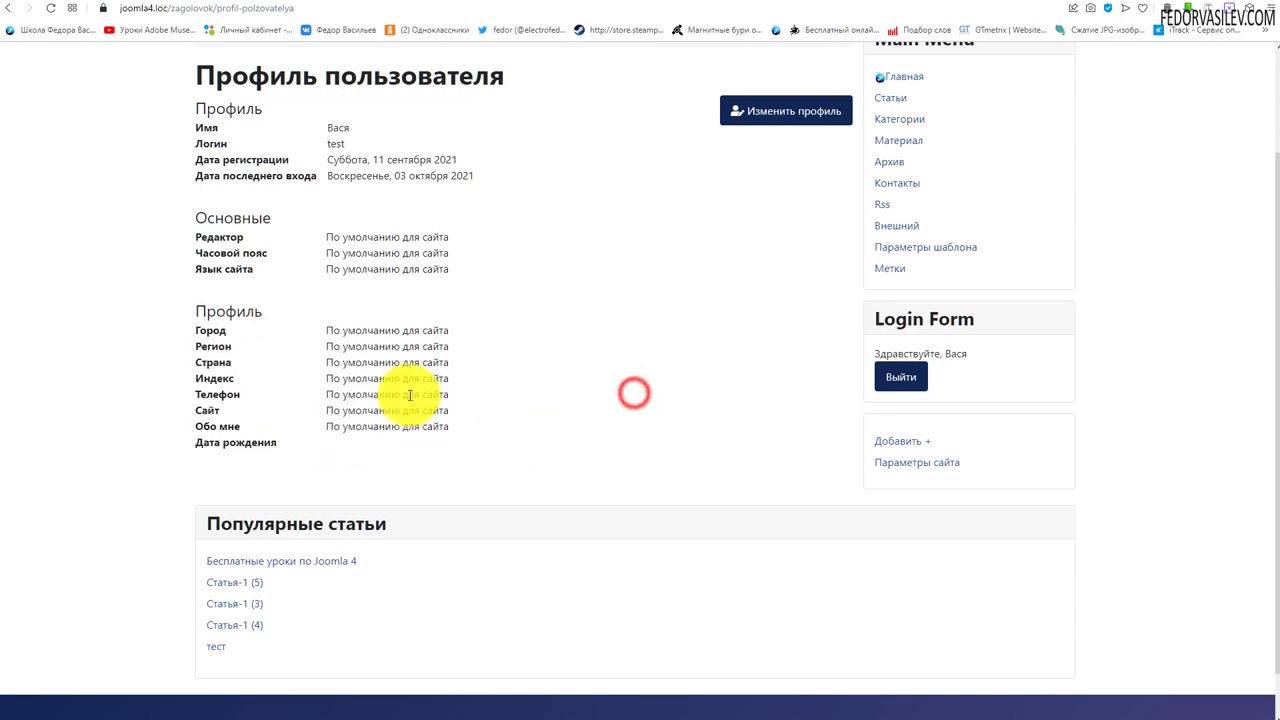
Step: Open the profile for editing on the site and try to save it with the required Обо мне field empty
left_click(776, 115)
scroll(551, 315, "down", 4)
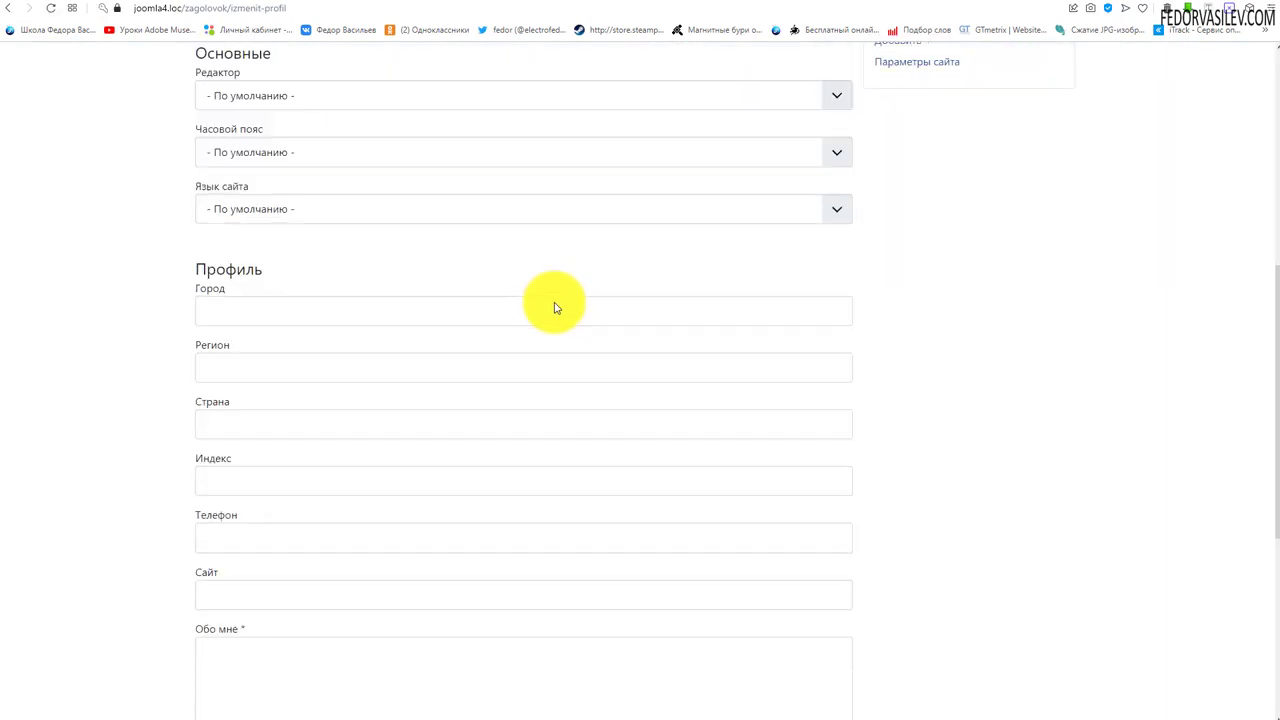
scroll(214, 313, "down", 2)
left_click(243, 650)
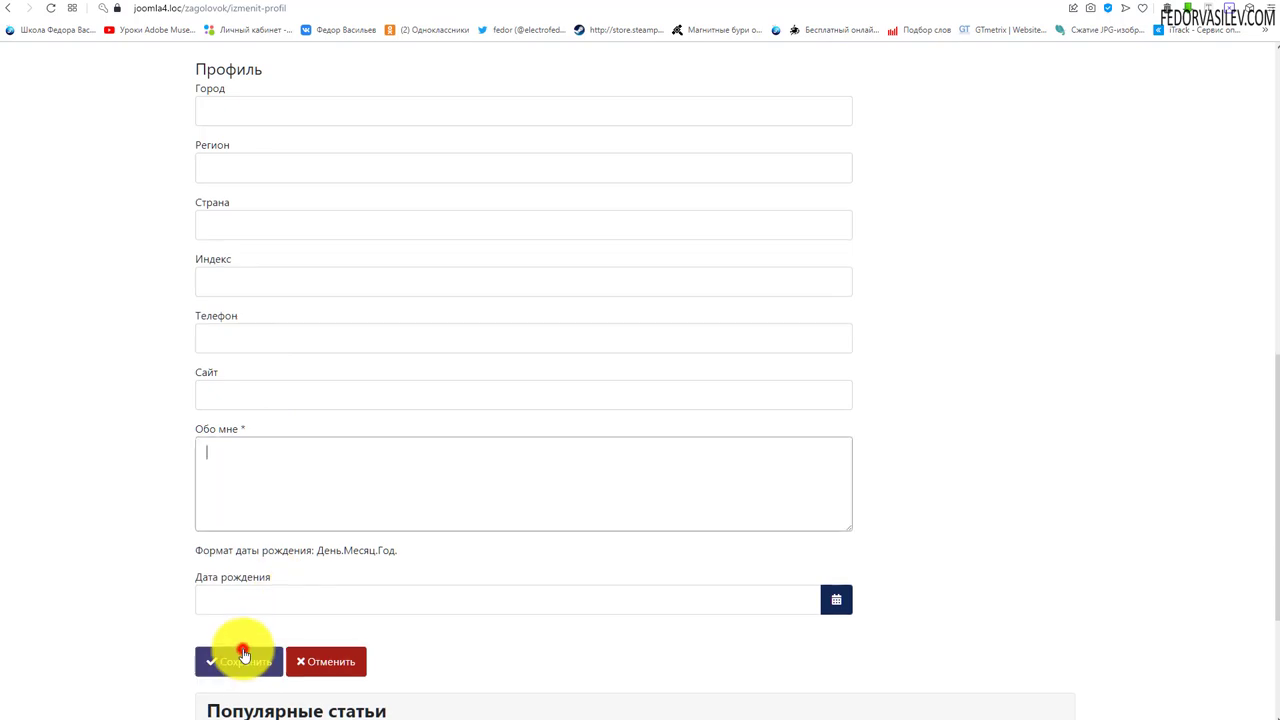
left_click(243, 466)
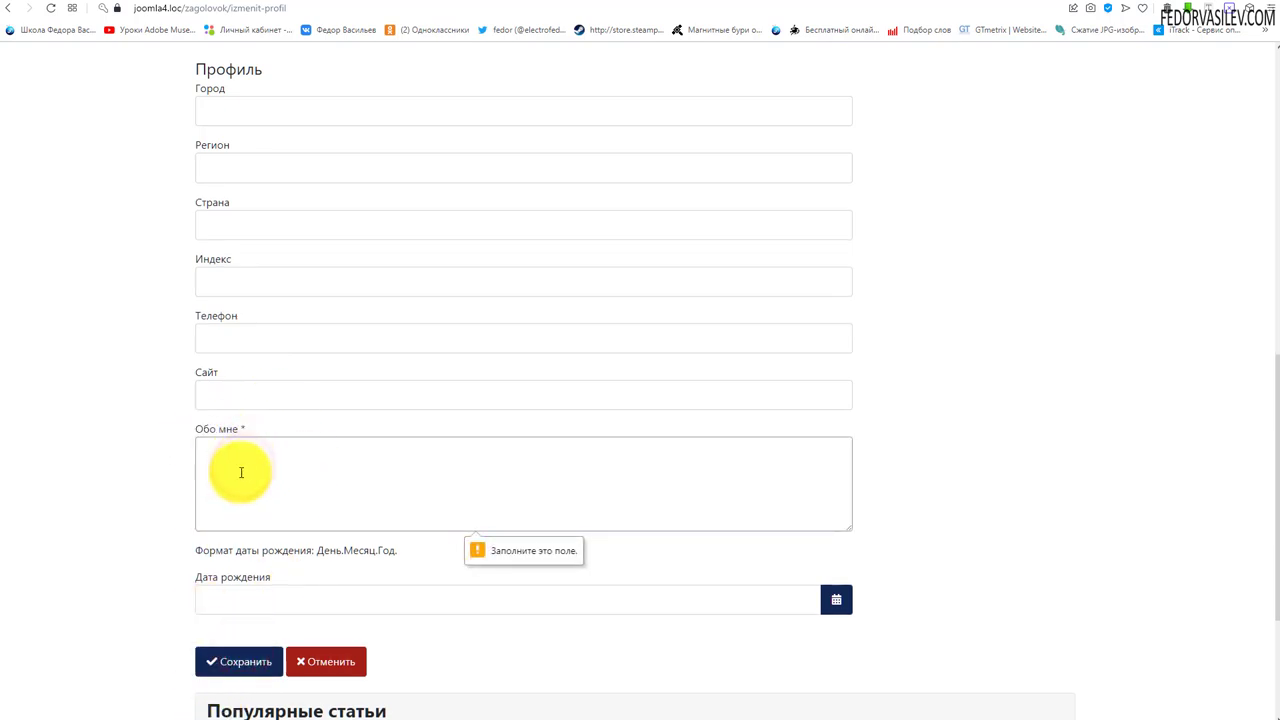
Step: Log out of the site and open the user registration form
left_click(900, 398)
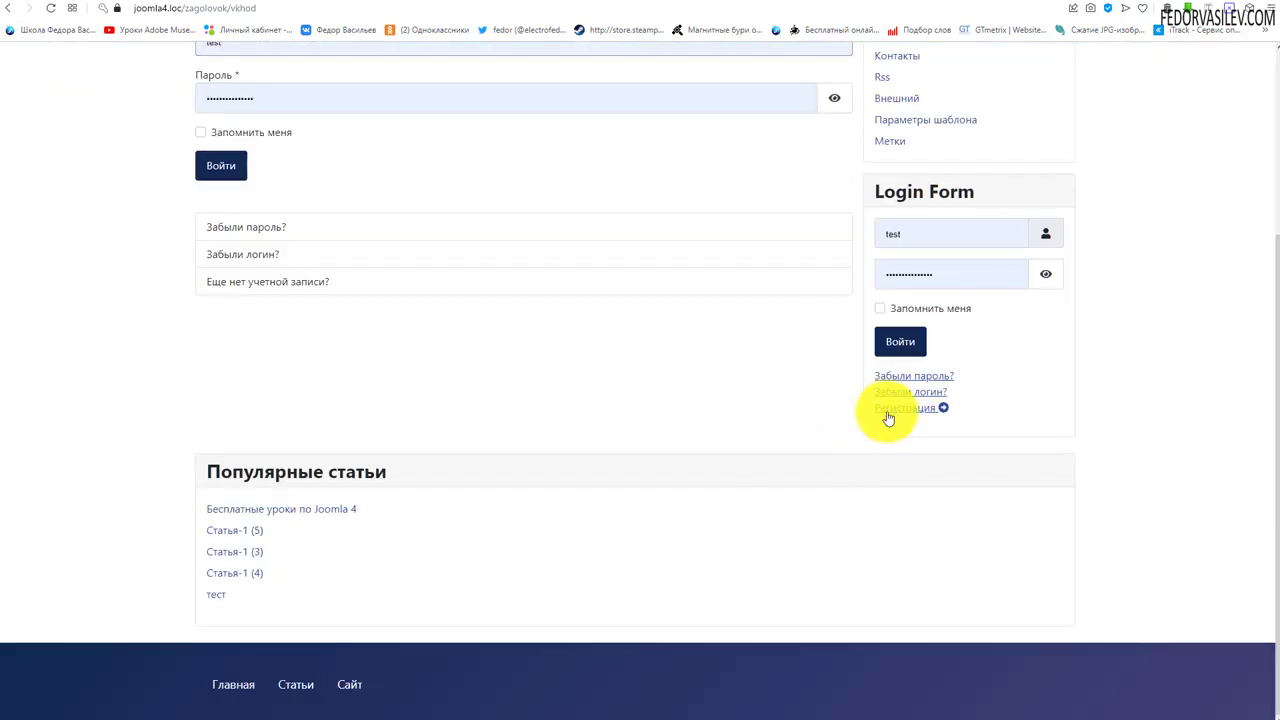
left_click(888, 406)
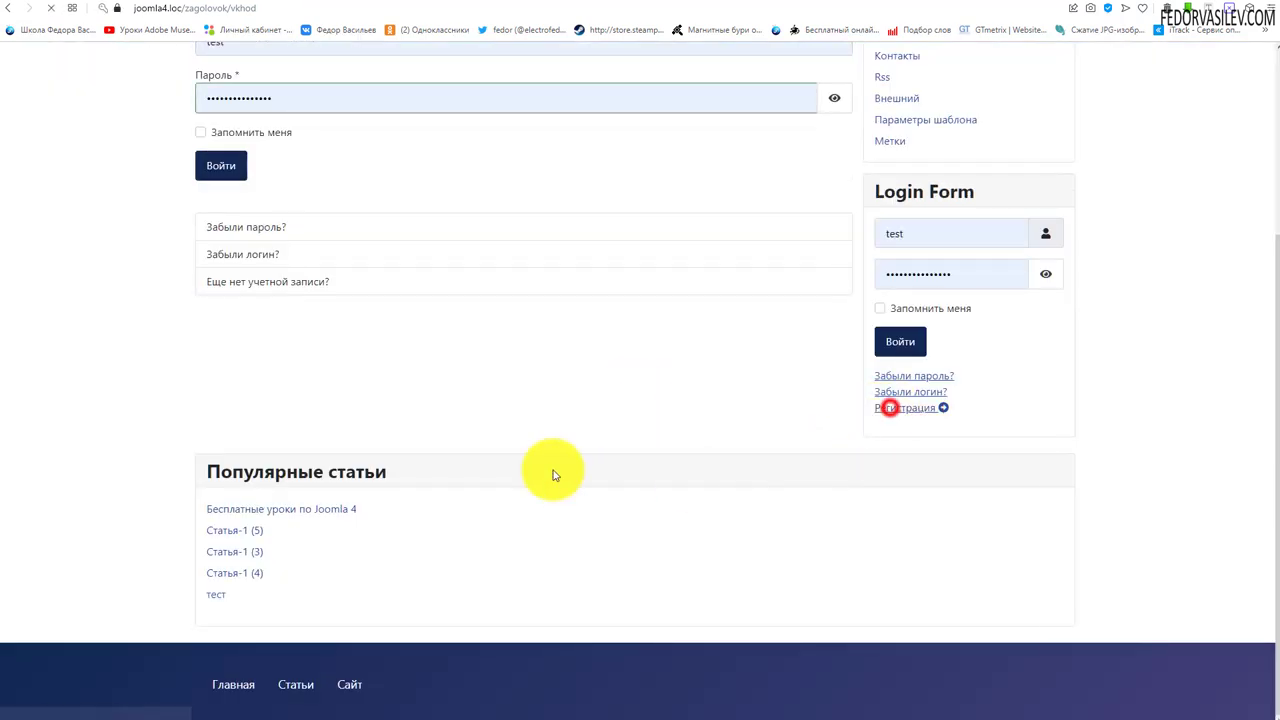
scroll(604, 347, "down", 6)
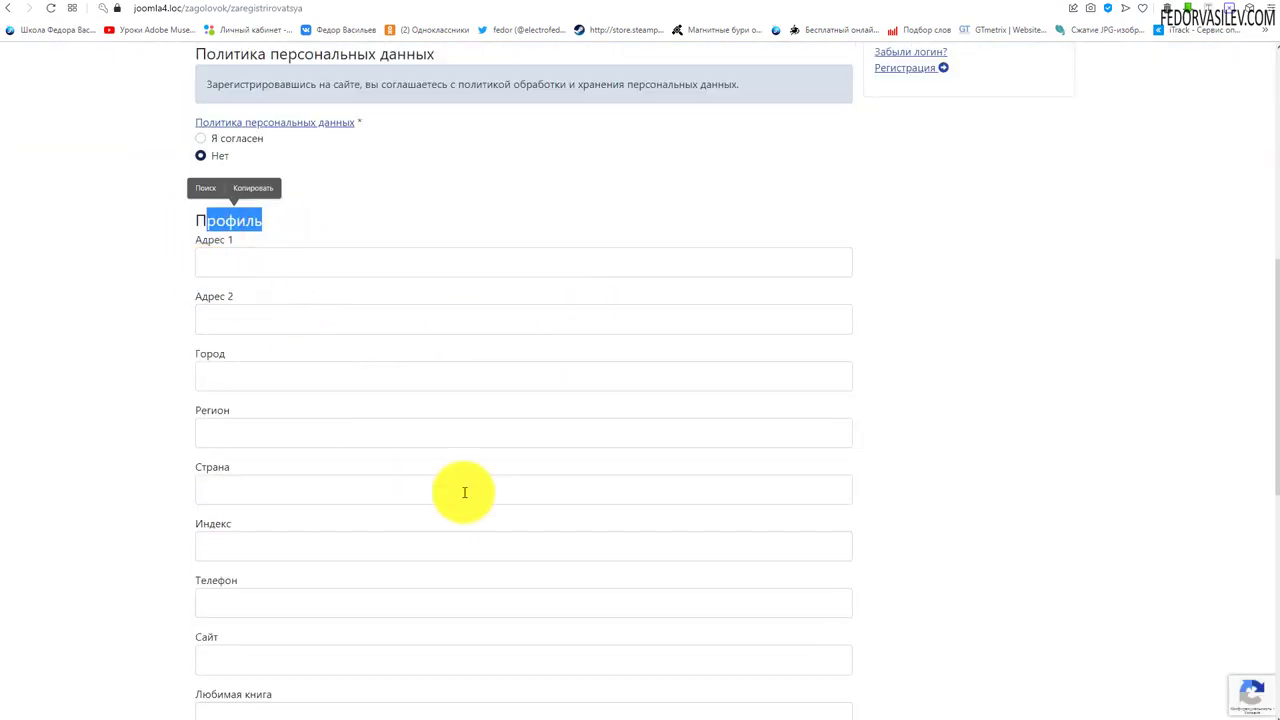
Step: Examine the registration form's standard fields, the Политика персональных данных section and the additional Профиль fields
scroll(303, 508, "up", 3)
left_click_drag(294, 483, 230, 268)
scroll(300, 272, "up", 2)
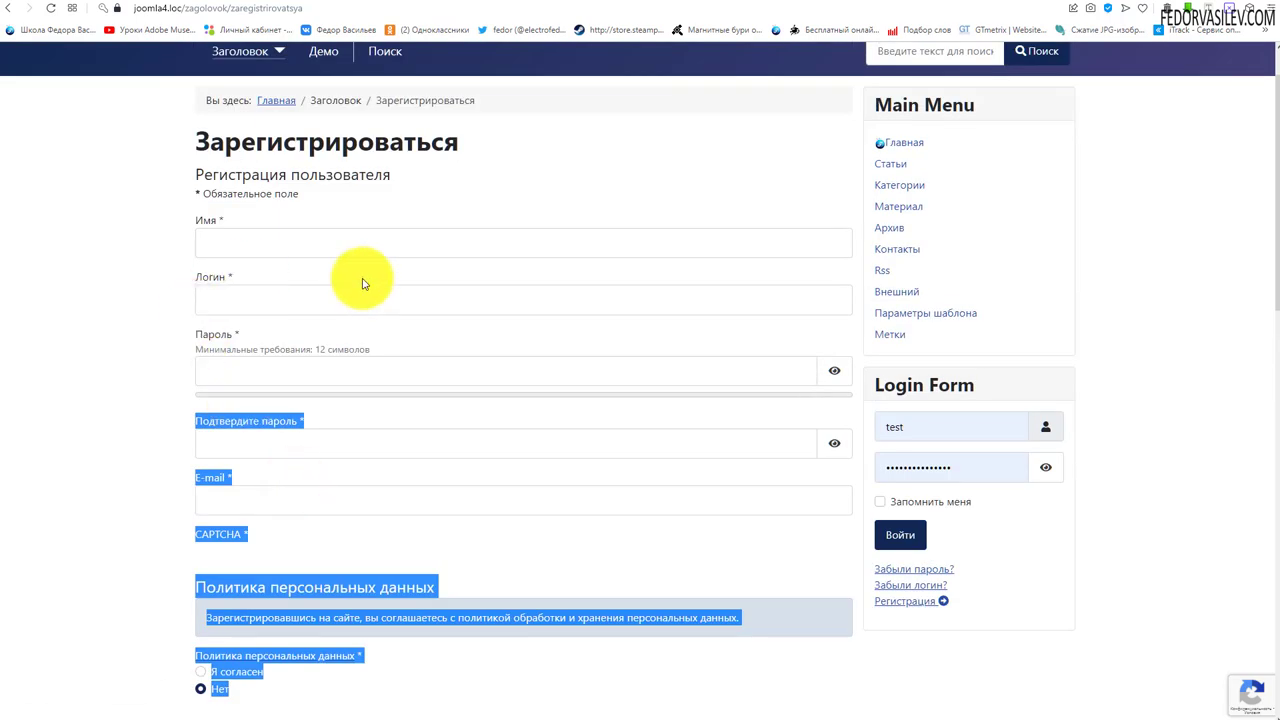
scroll(277, 238, "down", 7)
scroll(275, 248, "up", 1)
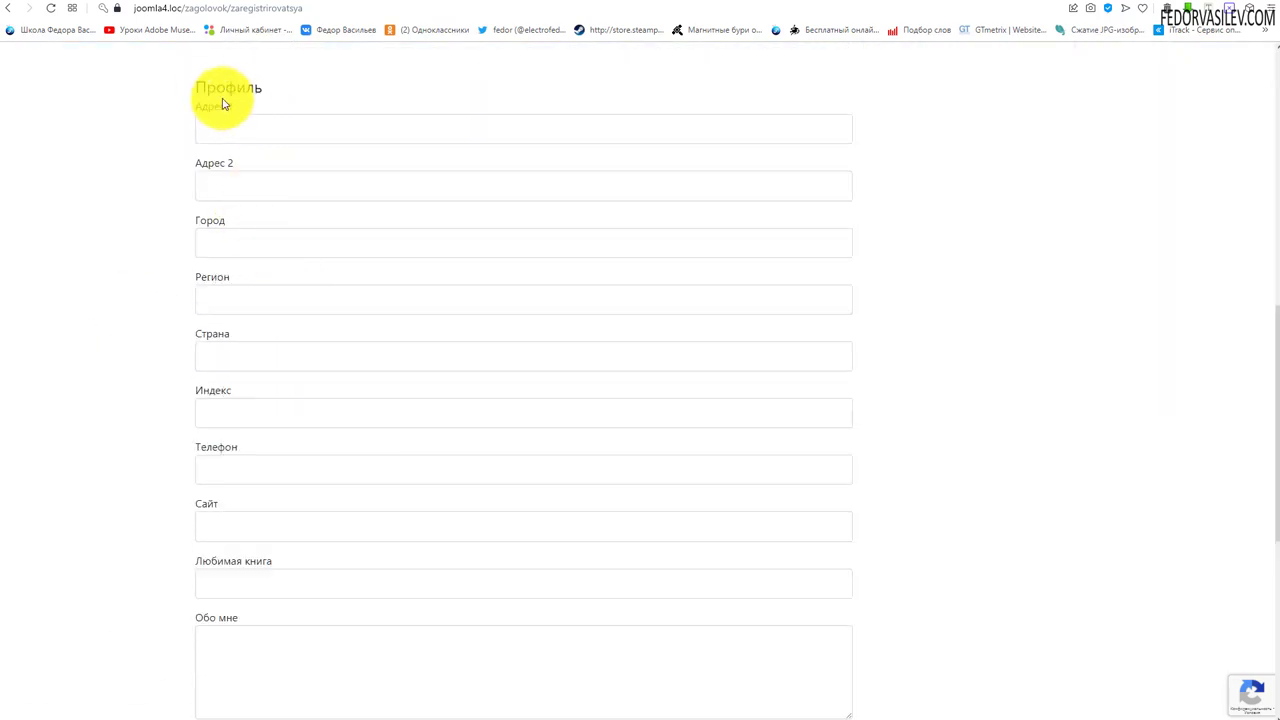
left_click_drag(207, 90, 262, 92)
left_click(229, 129)
left_click(228, 128)
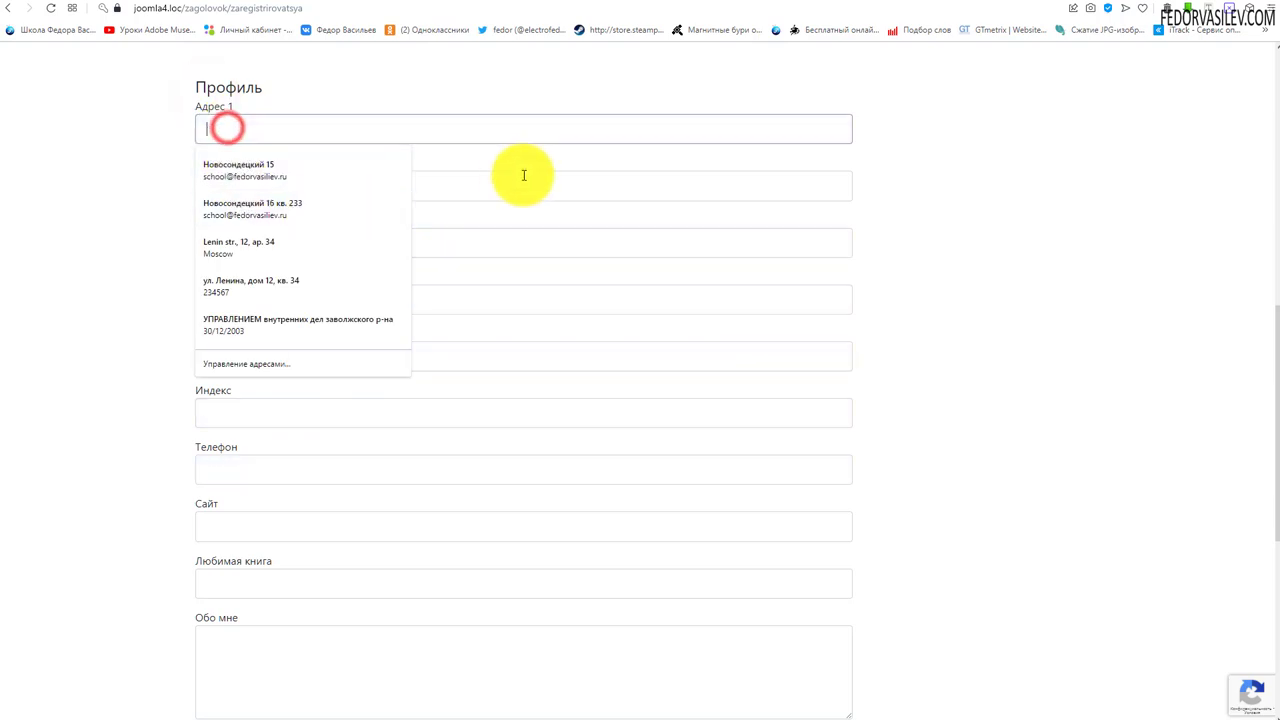
left_click(926, 212)
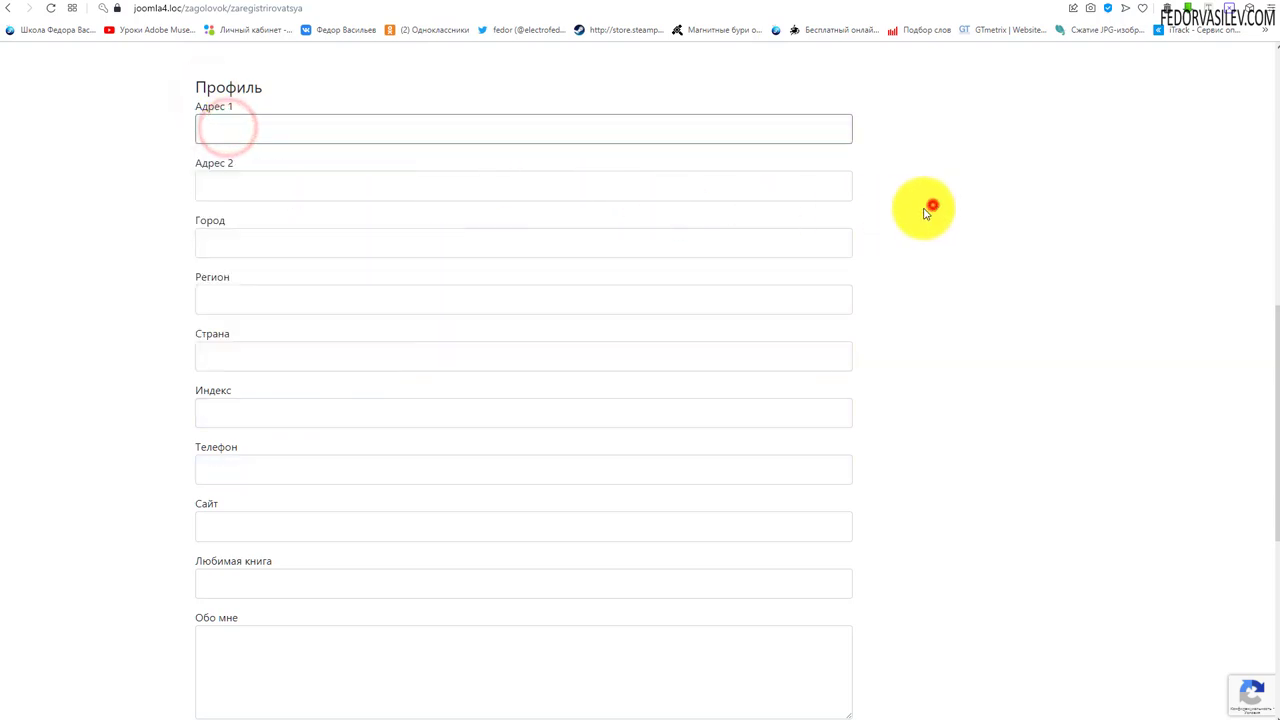
Step: Back in the plugin settings, set Адрес 1 and Адрес 2 to Отключено for the registration form and save
left_click(115, 1)
scroll(315, 483, "down", 3)
scroll(134, 374, "up", 1)
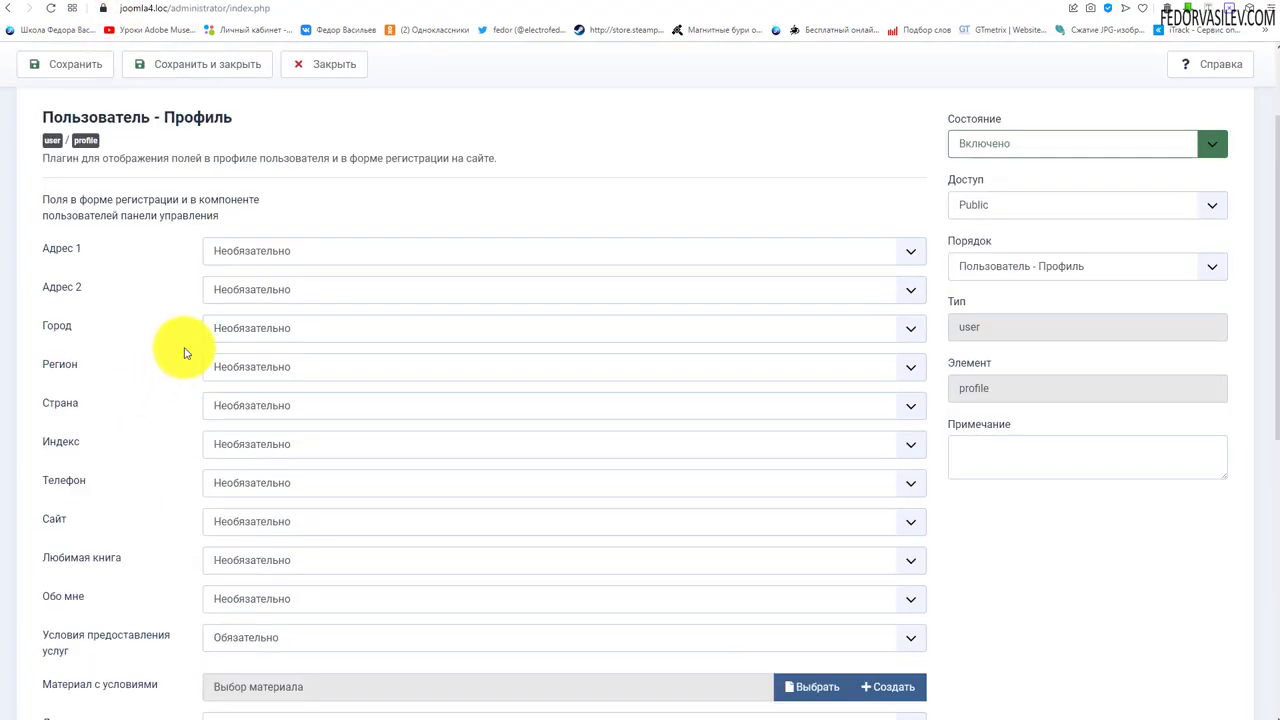
left_click(252, 250)
left_click(236, 298)
left_click(230, 289)
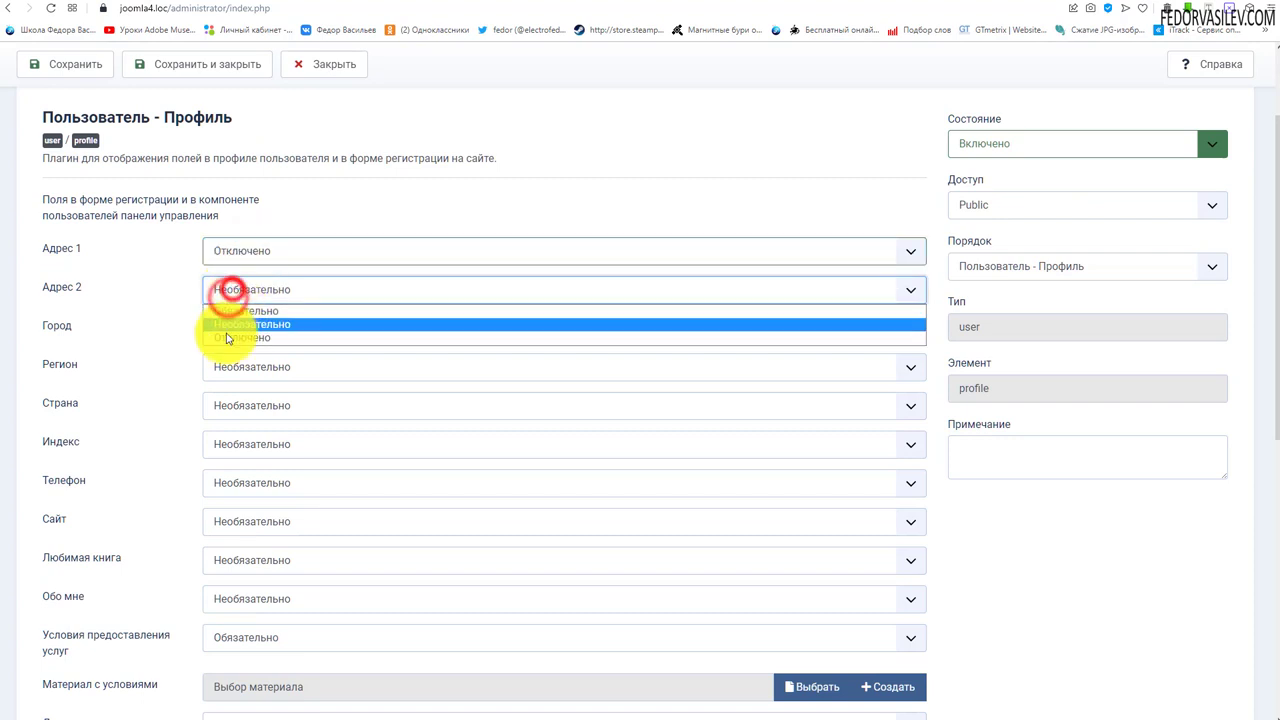
left_click(214, 338)
left_click(63, 63)
Step: Reload the site's registration page and check the fields in its Профиль section
left_click(170, 3)
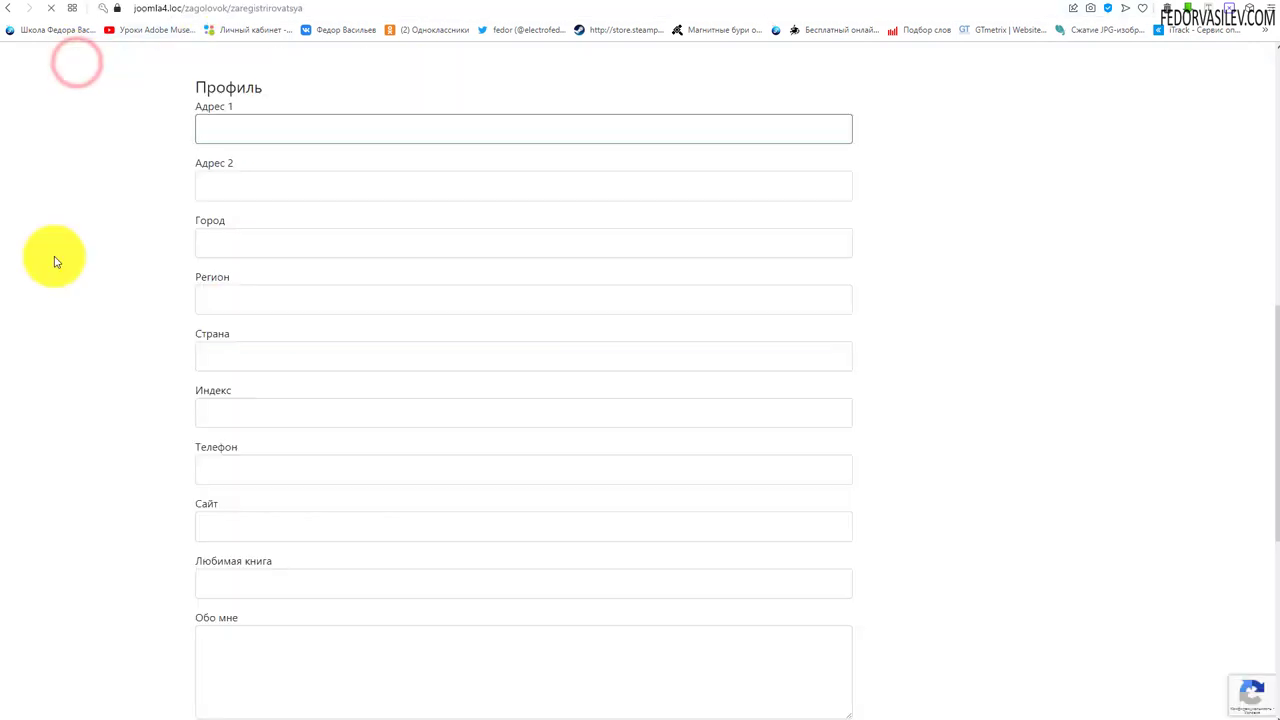
key("F5")
scroll(260, 145, "down", 2)
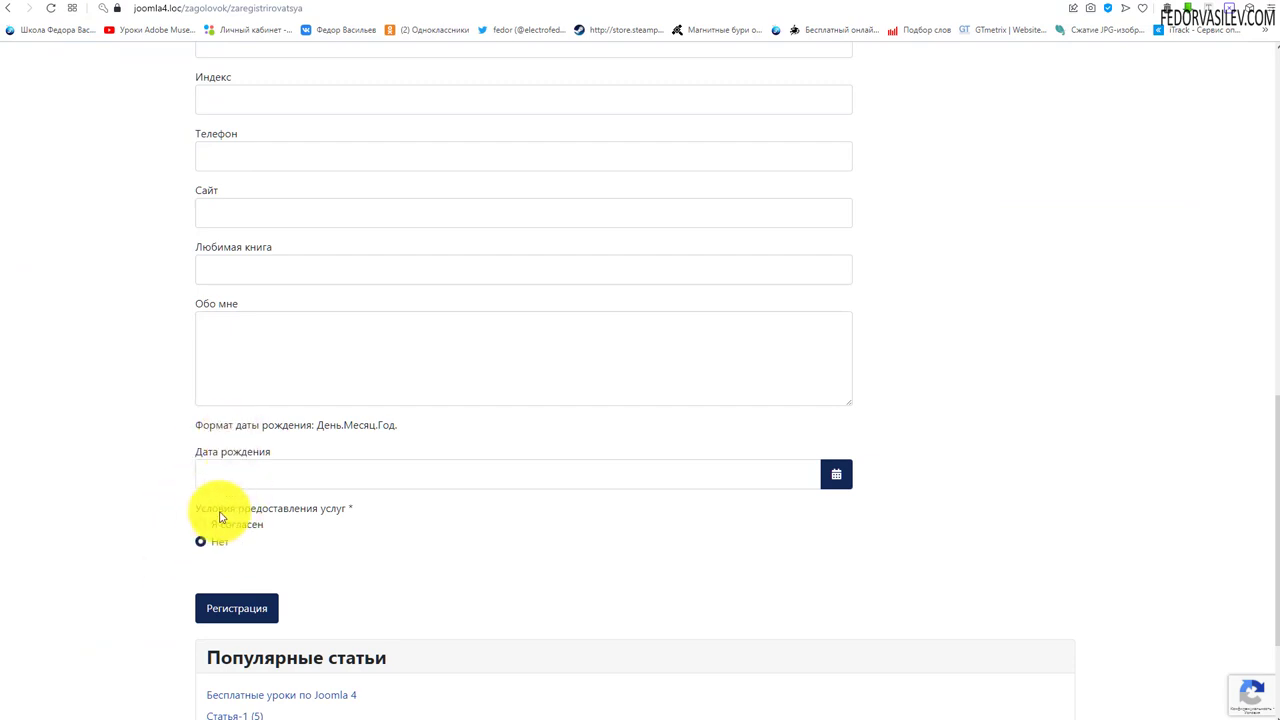
scroll(391, 608, "up", 6)
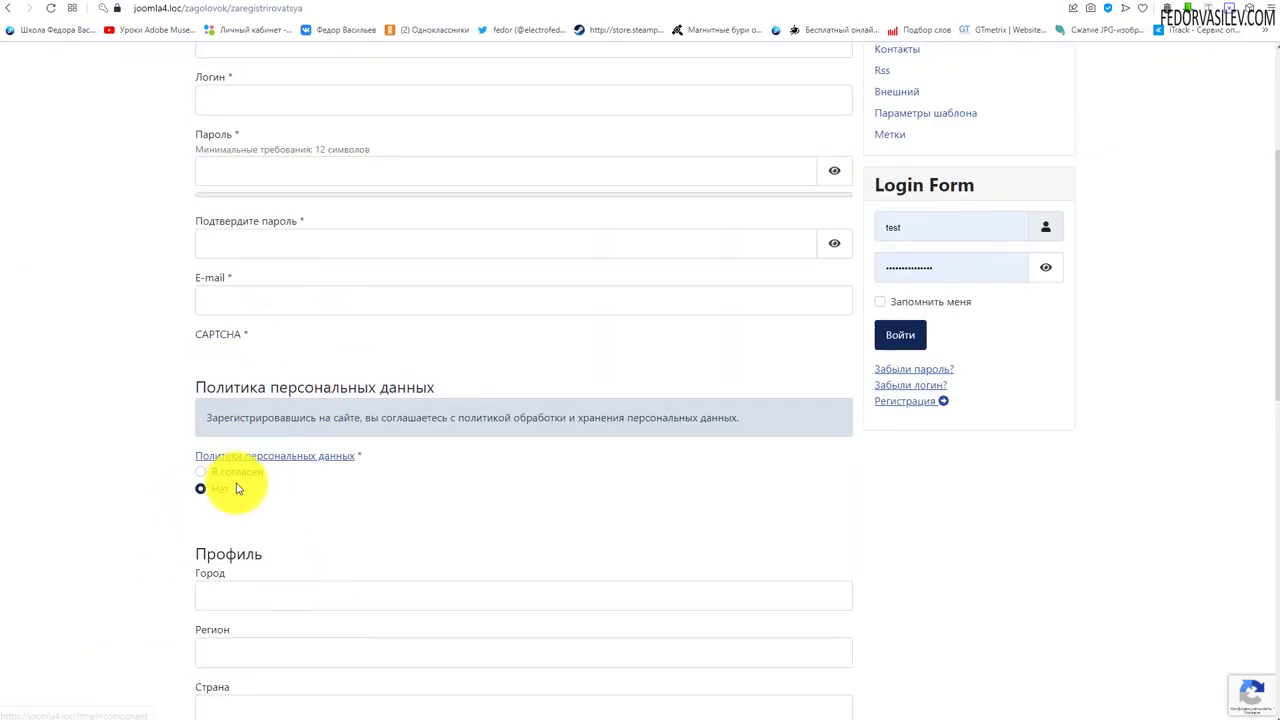
Step: Examine the Политика персональных данных section and choose Я согласен for Условия предоставления услуг in the registration form
left_click_drag(256, 496, 214, 387)
left_click(157, 420)
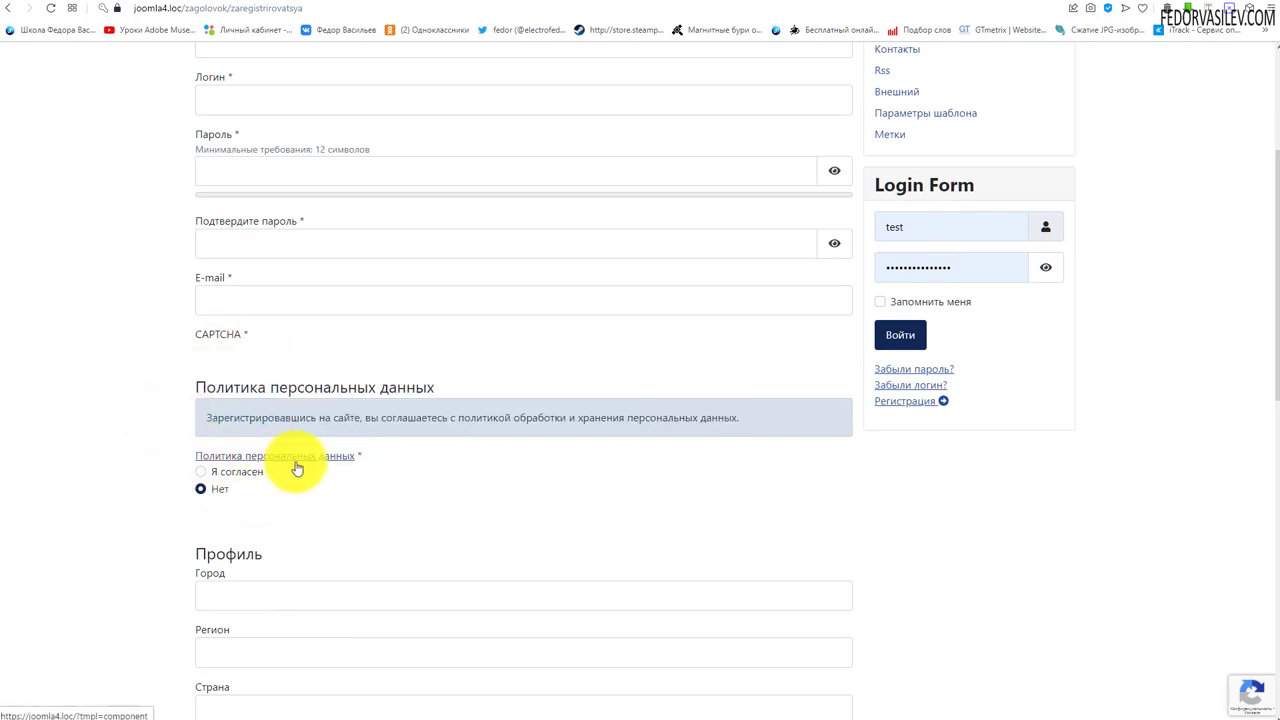
scroll(269, 476, "down", 7)
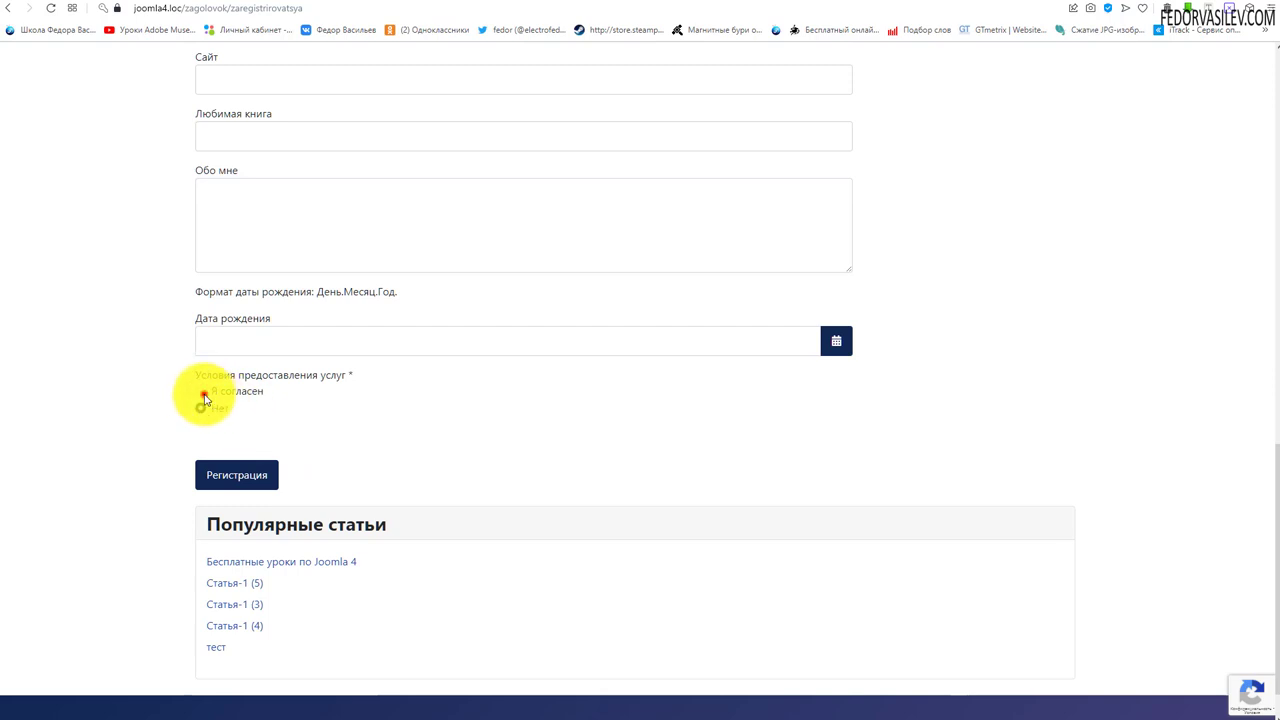
left_click(203, 395)
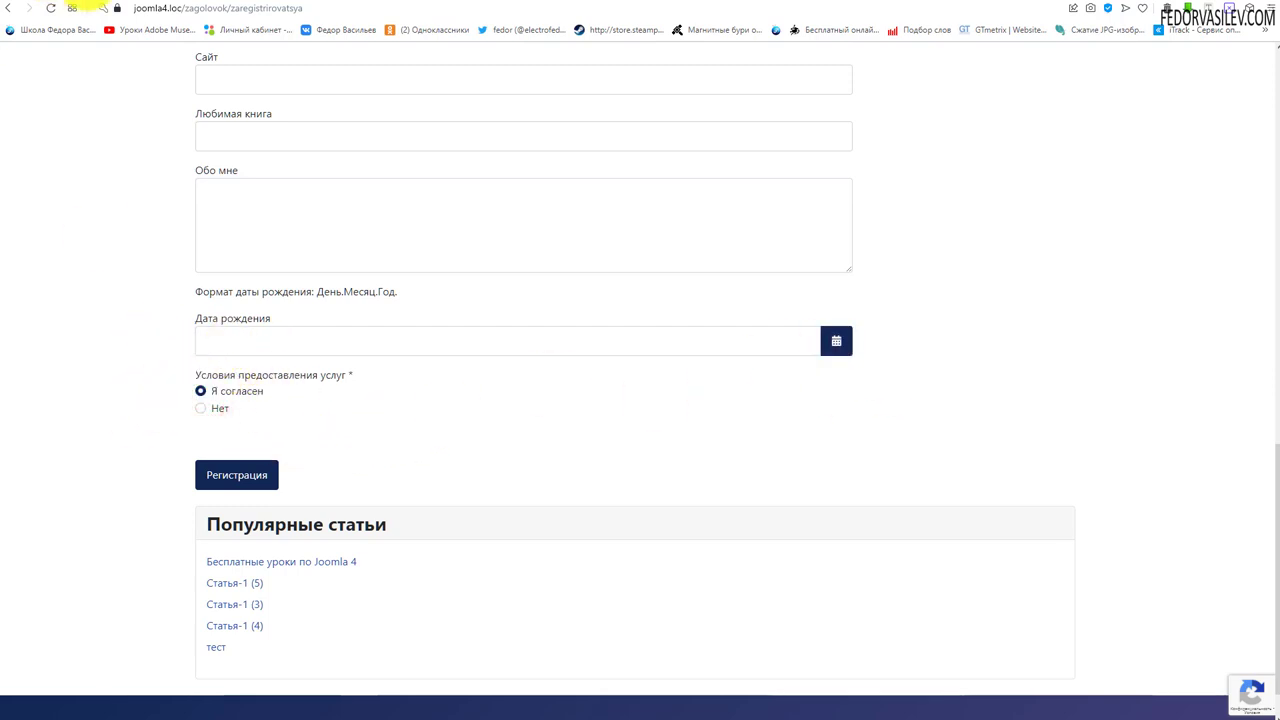
Step: In the plugin's registration form fields, set Условия предоставления услуг to Отключено
left_click(85, 4)
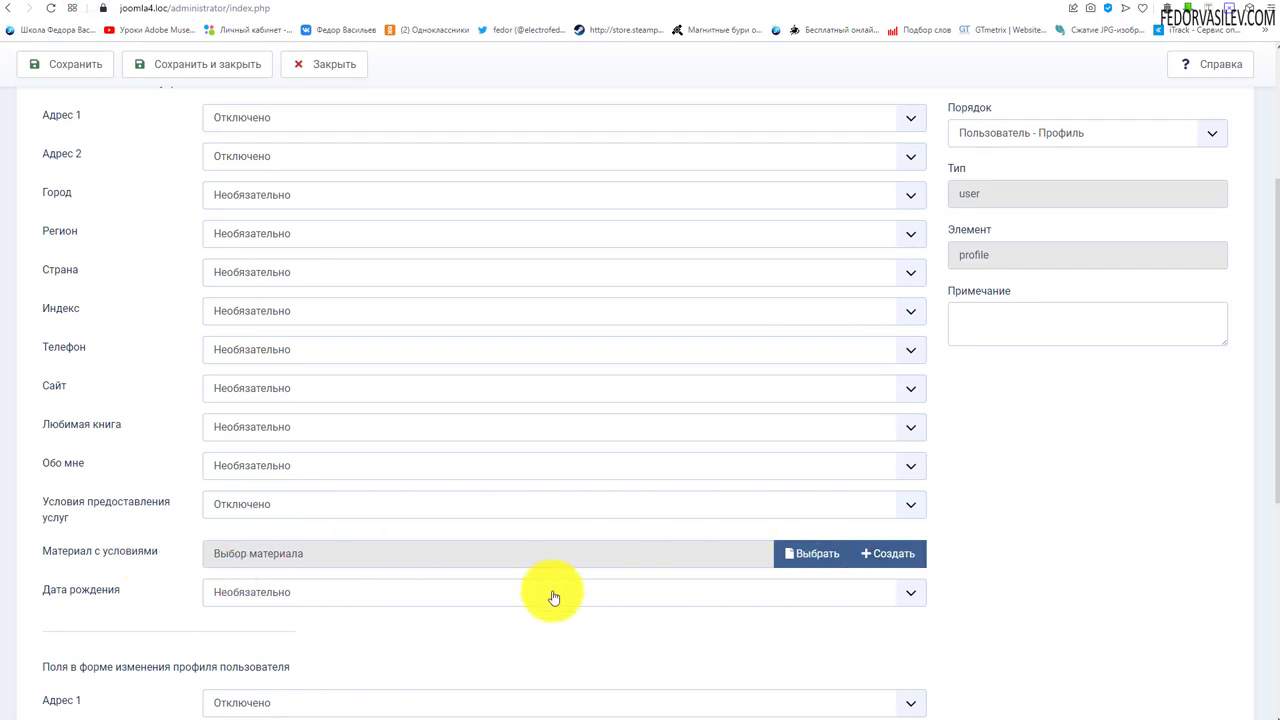
left_click(242, 504)
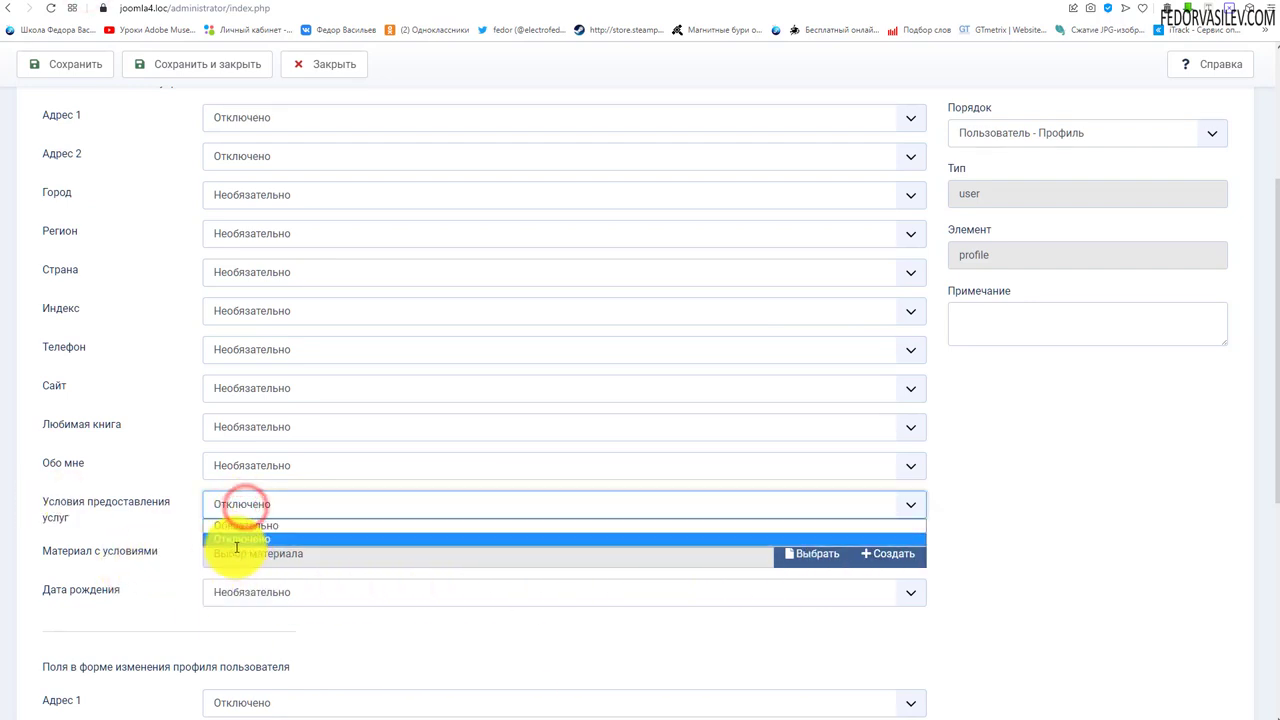
left_click(237, 540)
left_click(157, 522)
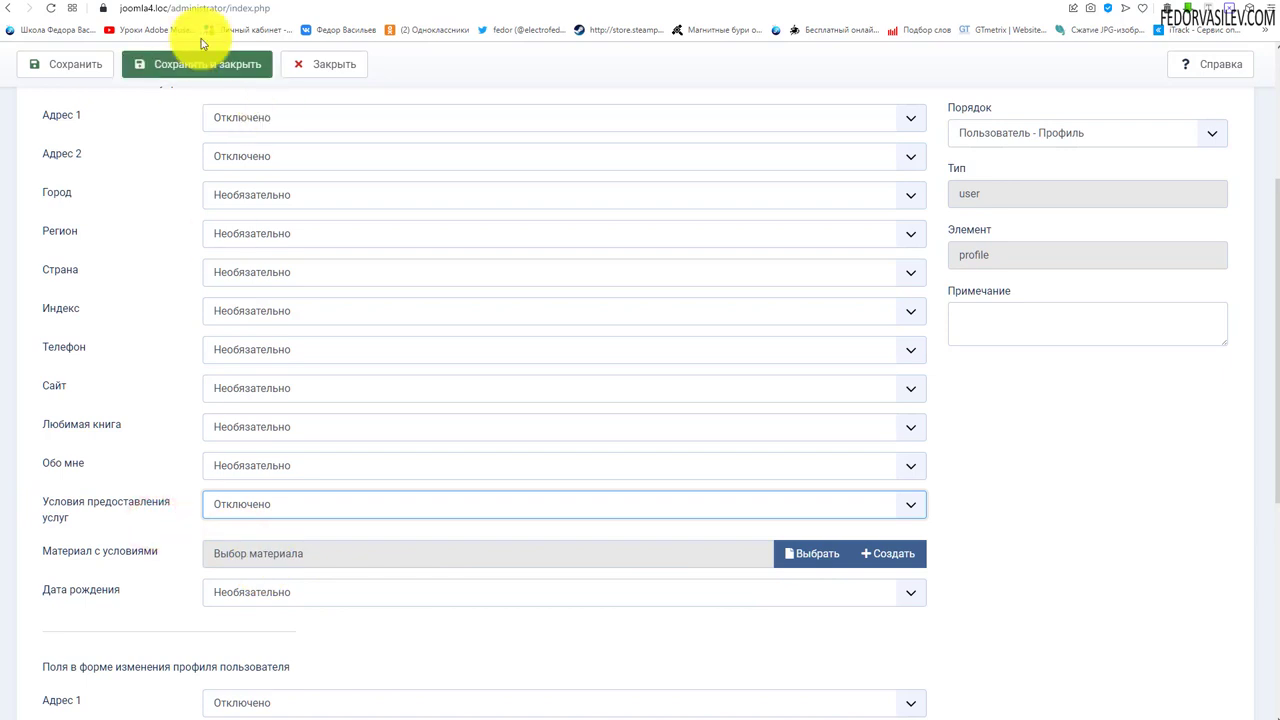
Step: Return to the site's registration form and examine its Политика персональных данных consent section
left_click(143, 8)
scroll(143, 506, "up", 7)
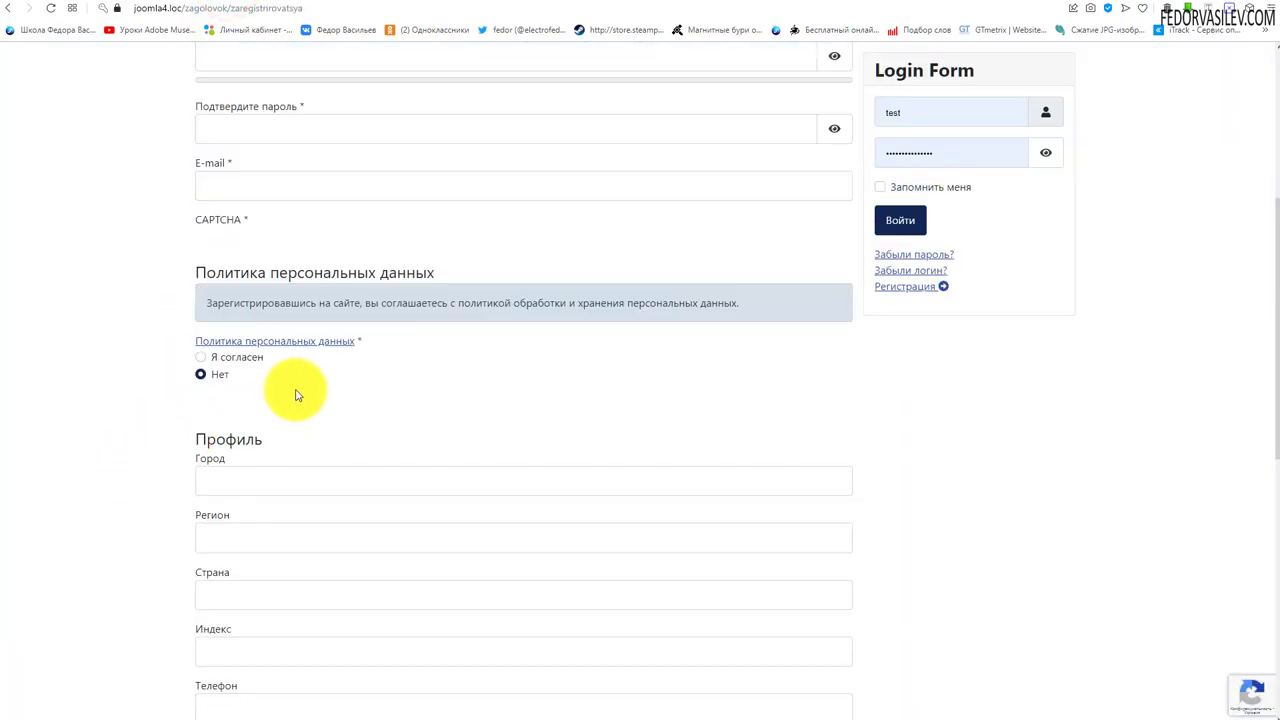
left_click_drag(288, 382, 214, 271)
left_click(431, 401)
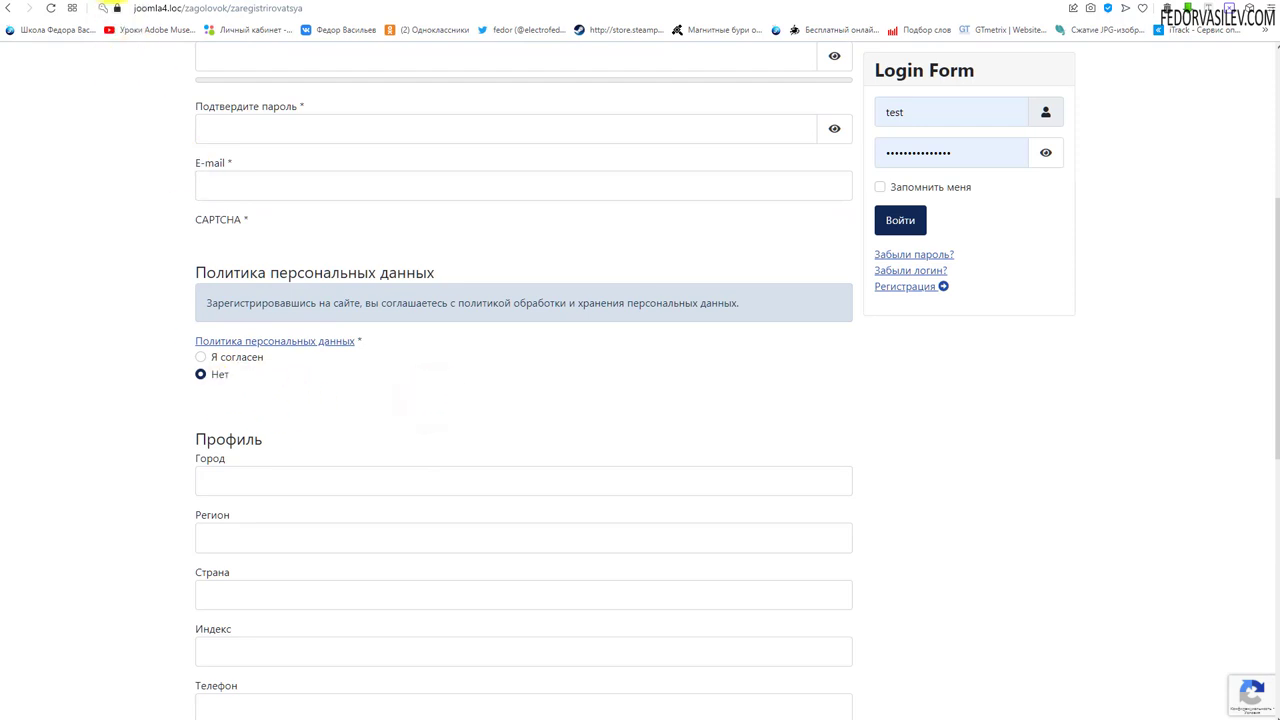
Step: In the plugin's registration form fields, choose the article Бесплатные уроки по Joomla 4 as Материал с условиями
left_click(113, 8)
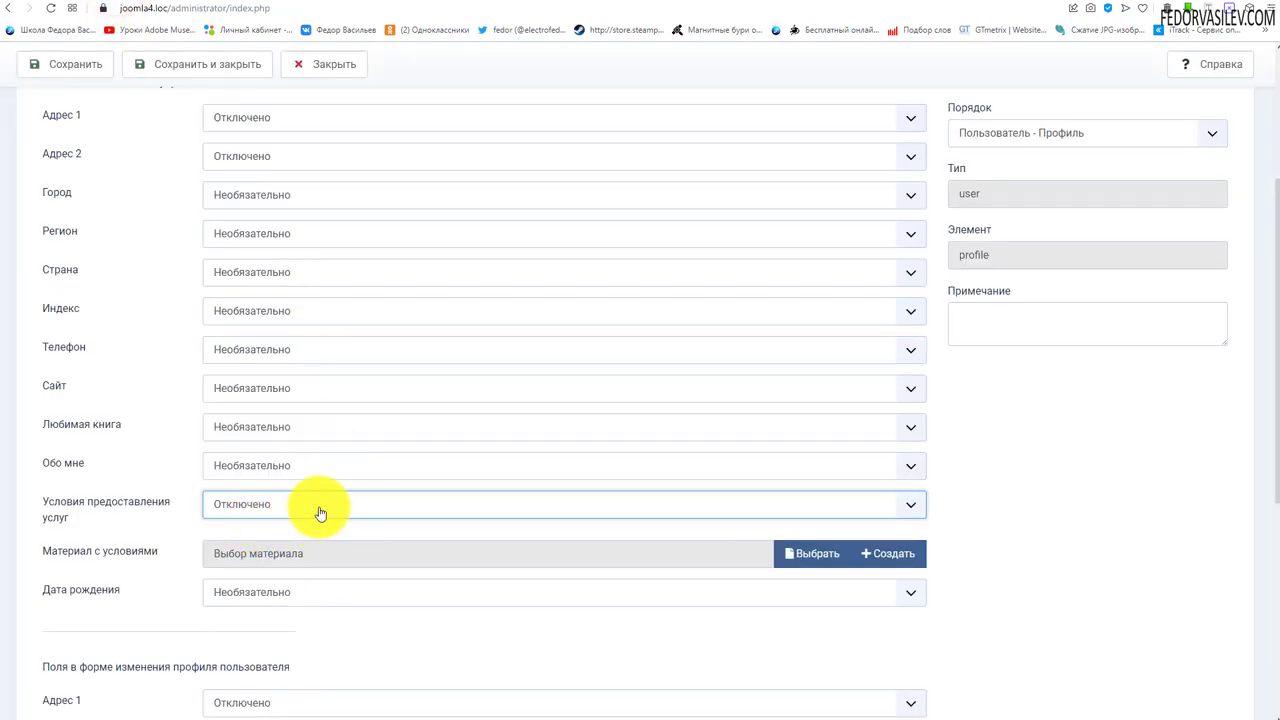
scroll(223, 499, "down", 1)
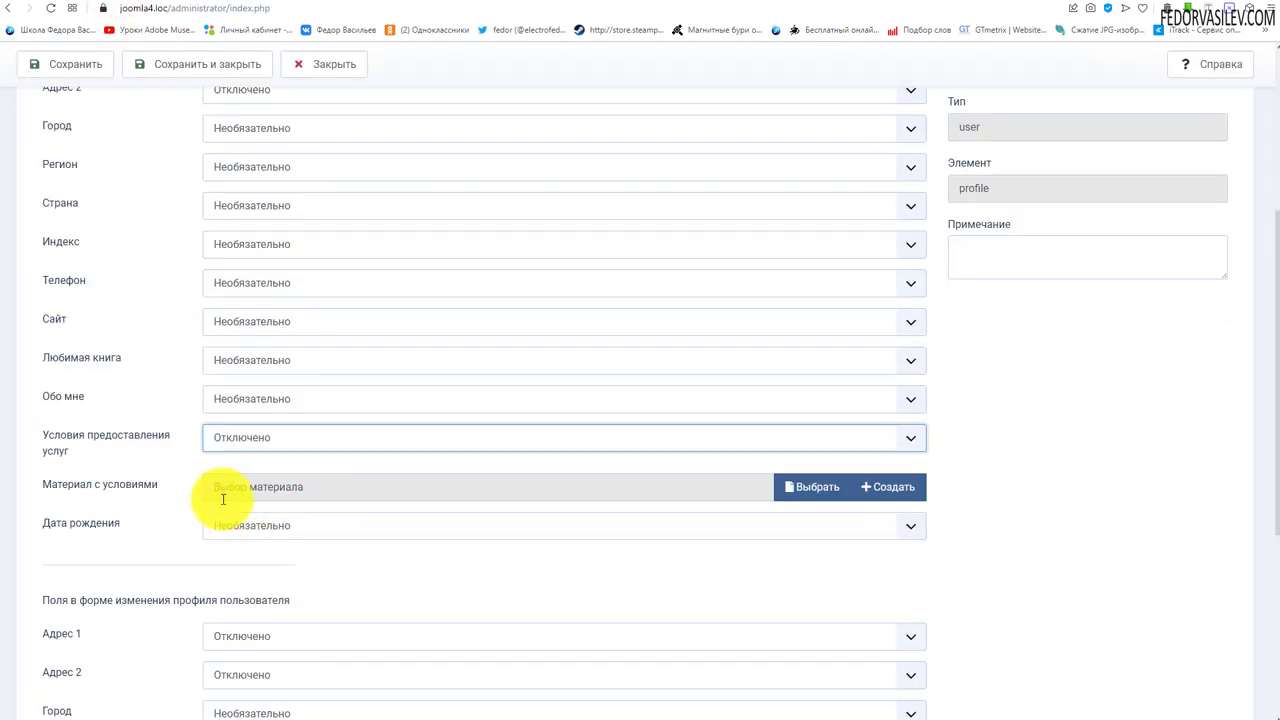
left_click(805, 497)
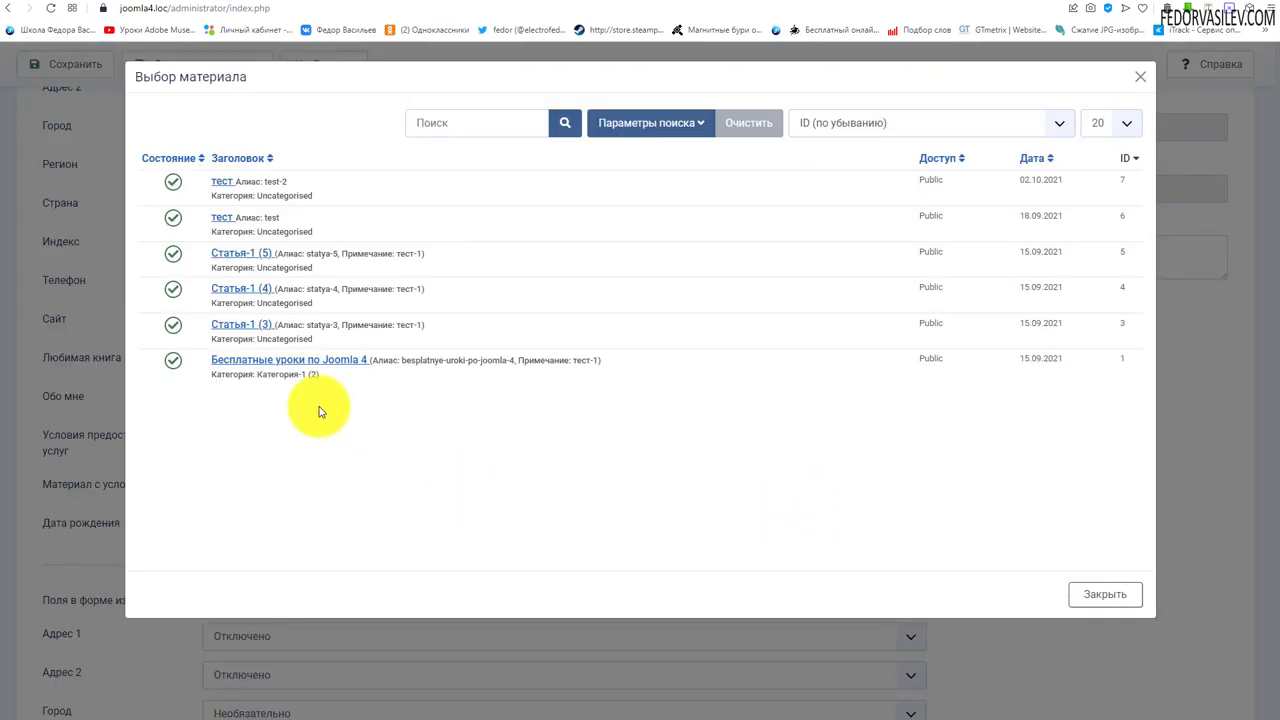
left_click(250, 360)
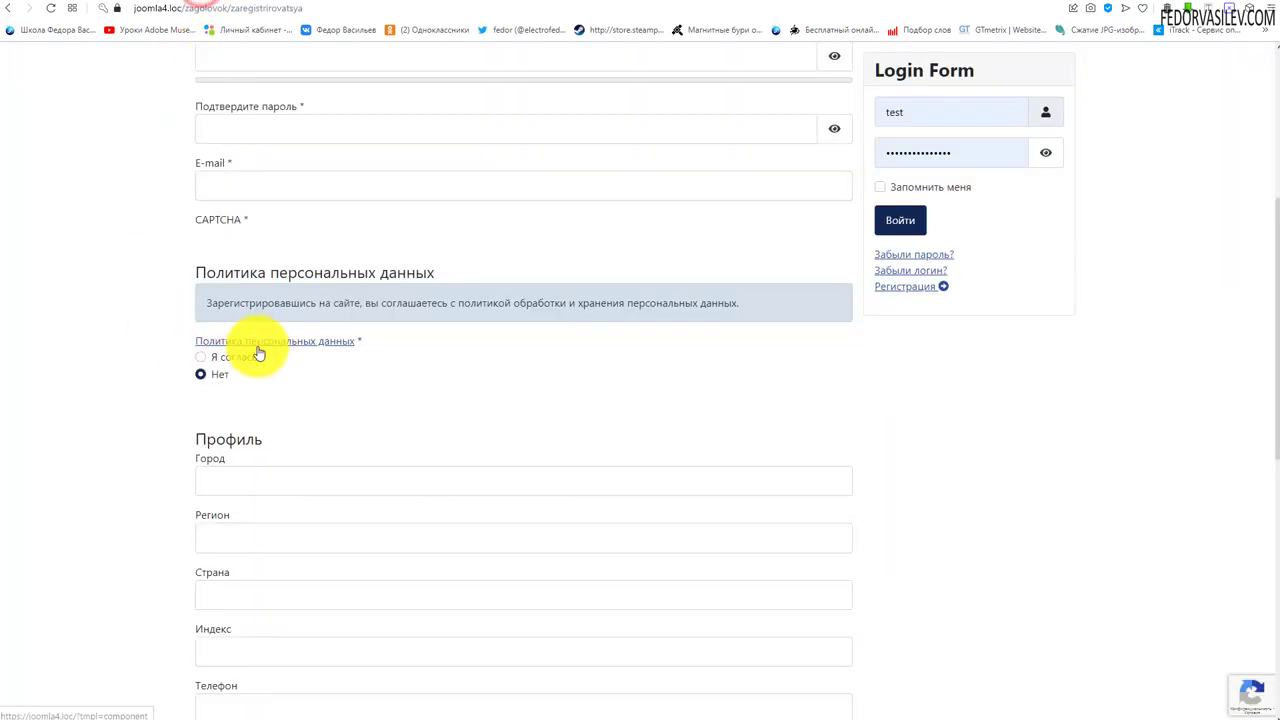
Step: On the site's registration form, open the linked Политика персональных данных content, look through it and close it
left_click_drag(380, 340, 308, 342)
left_click(306, 368)
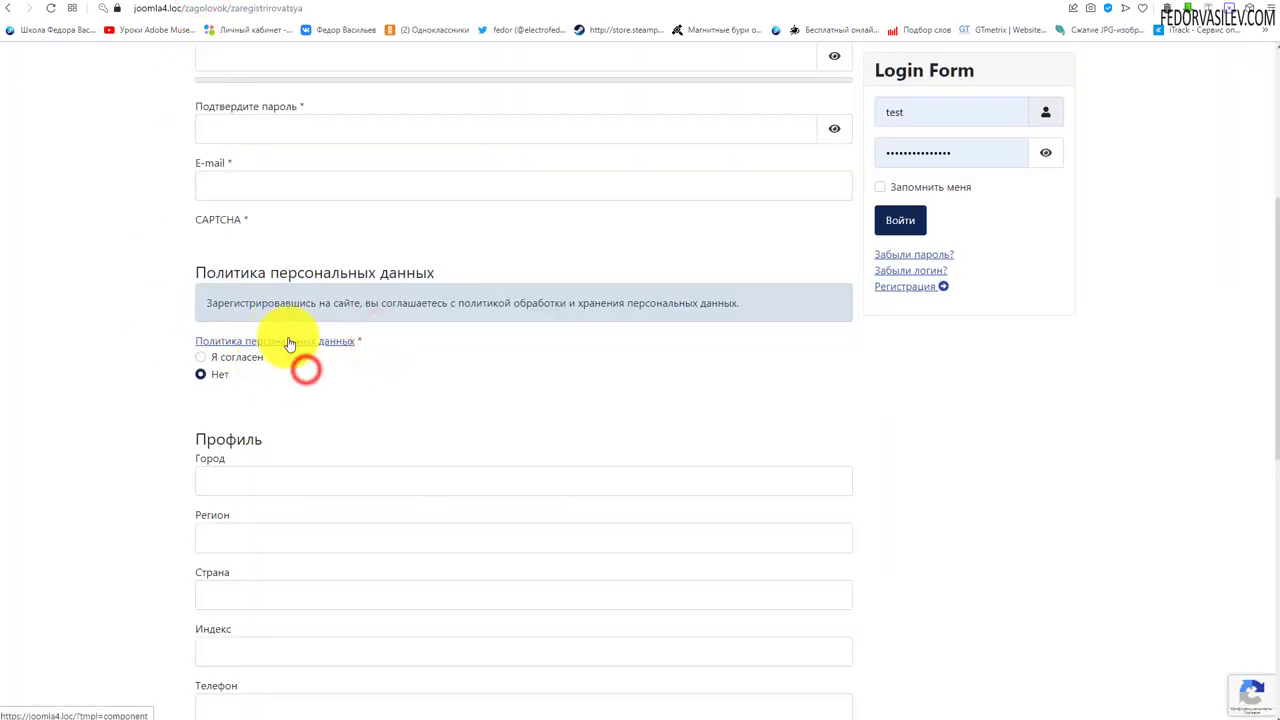
left_click(286, 341)
scroll(266, 330, "down", 5)
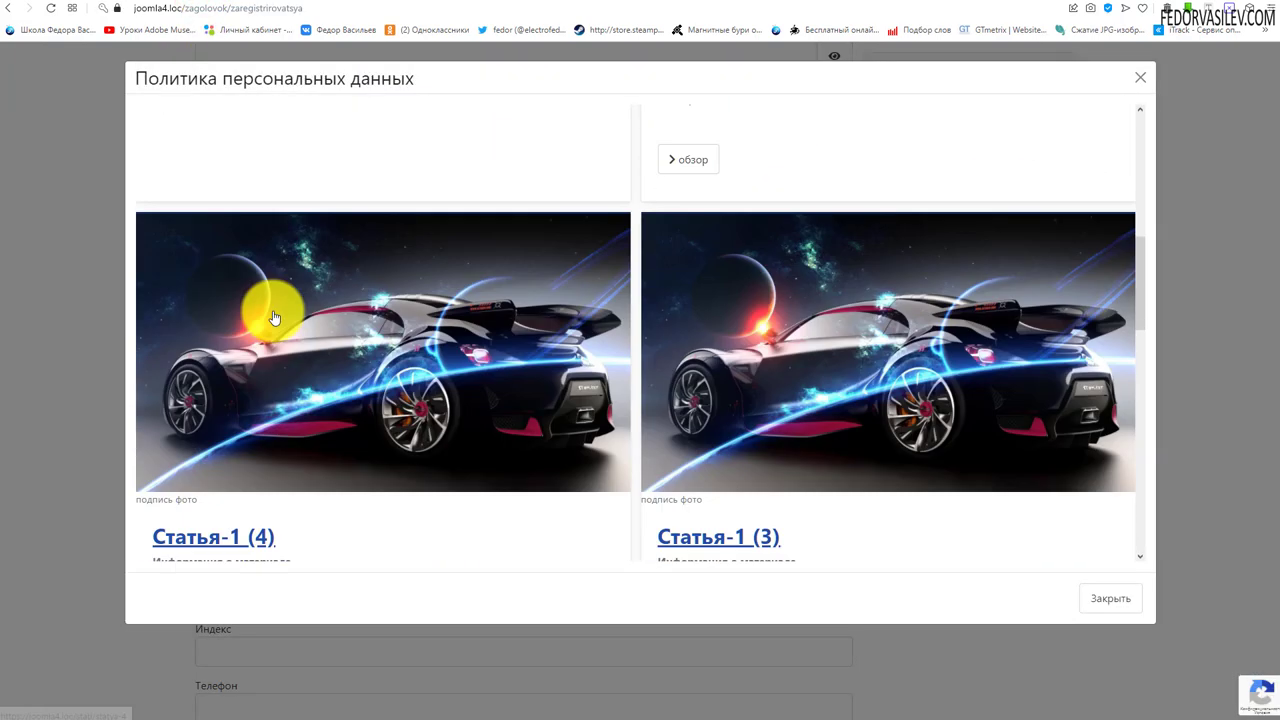
left_click(1140, 78)
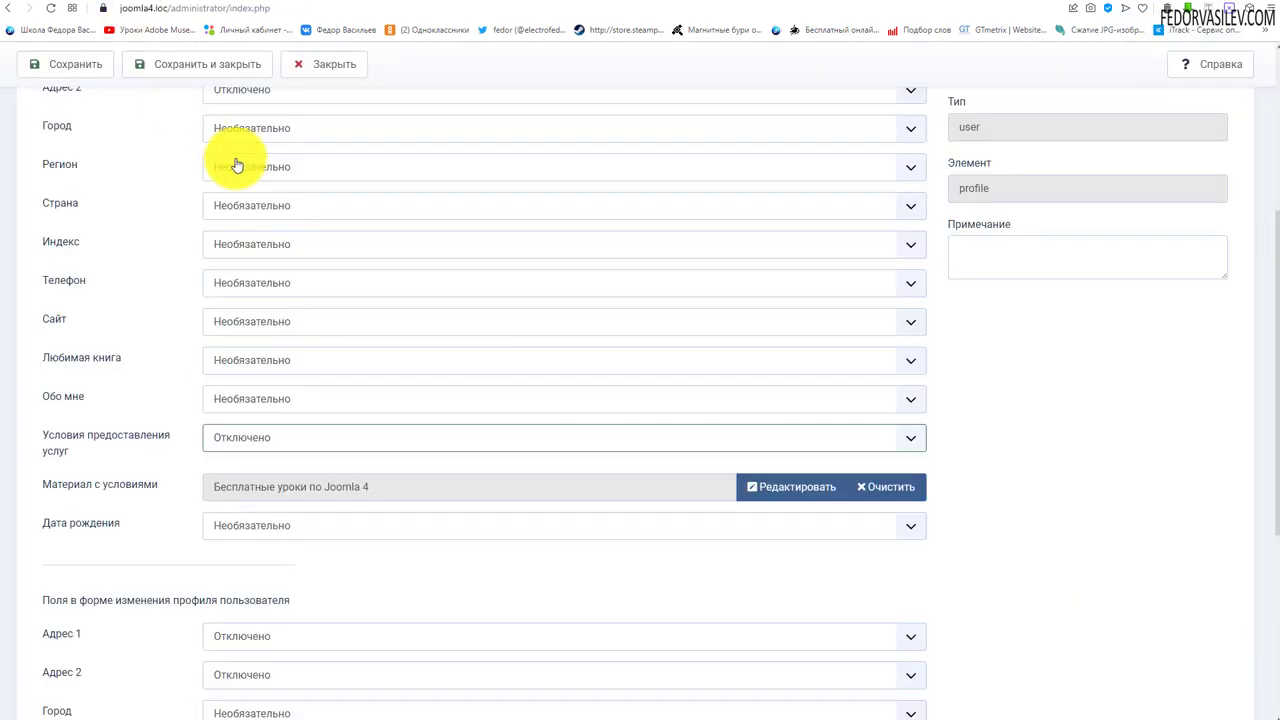
Step: Review the plugin's Условия предоставления услуг setting, then examine the registration form's consent section and Профиль fields
scroll(191, 257, "down", 1)
left_click(242, 376)
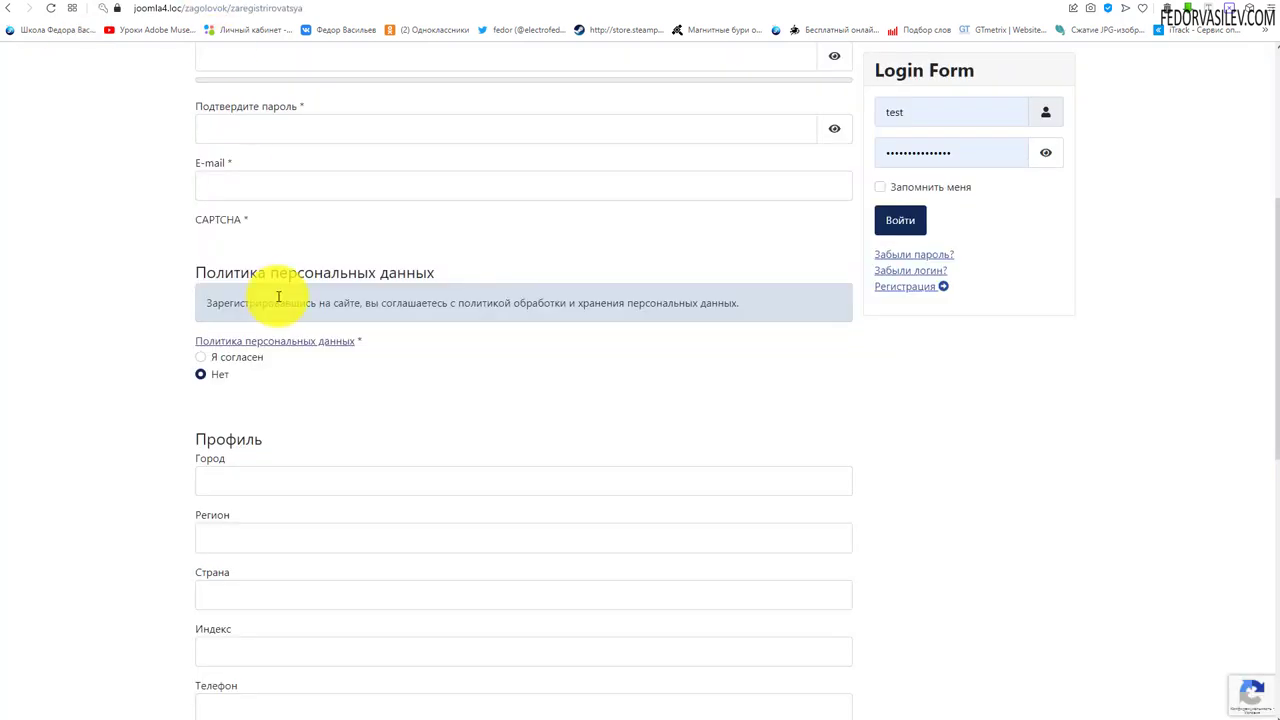
scroll(279, 296, "down", 10)
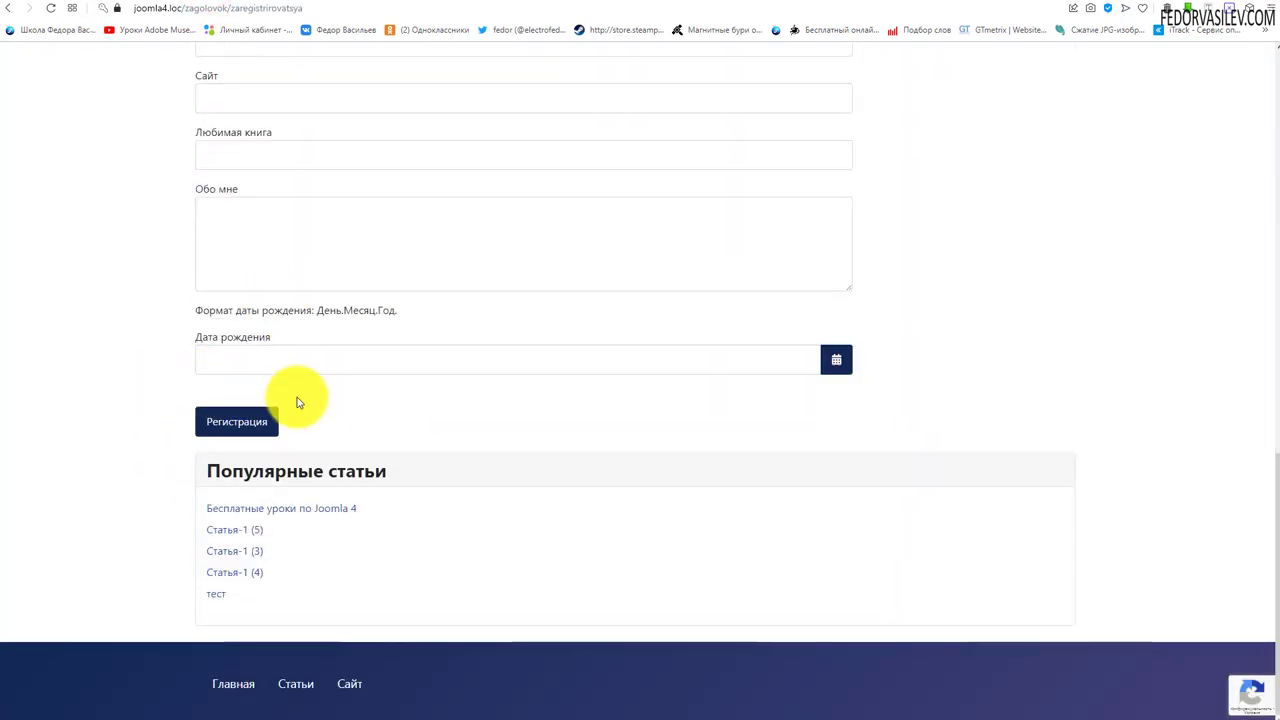
scroll(294, 403, "up", 7)
left_click_drag(263, 445, 225, 340)
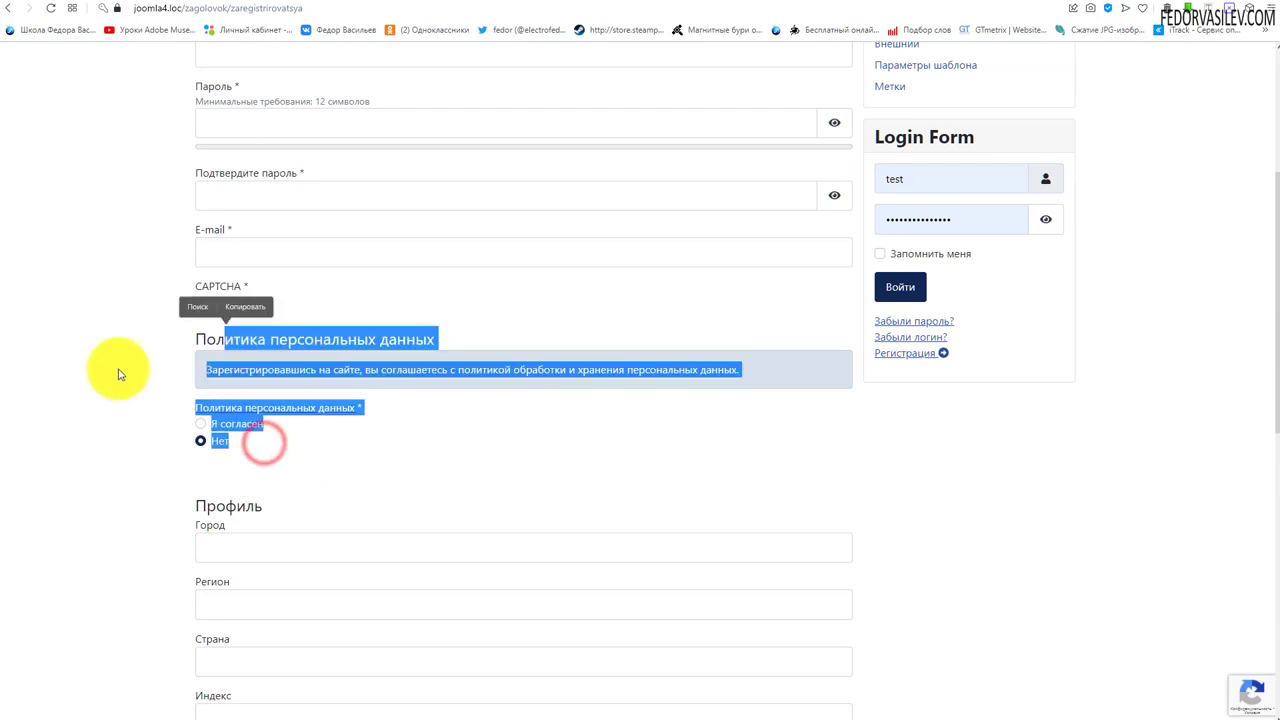
scroll(143, 314, "down", 6)
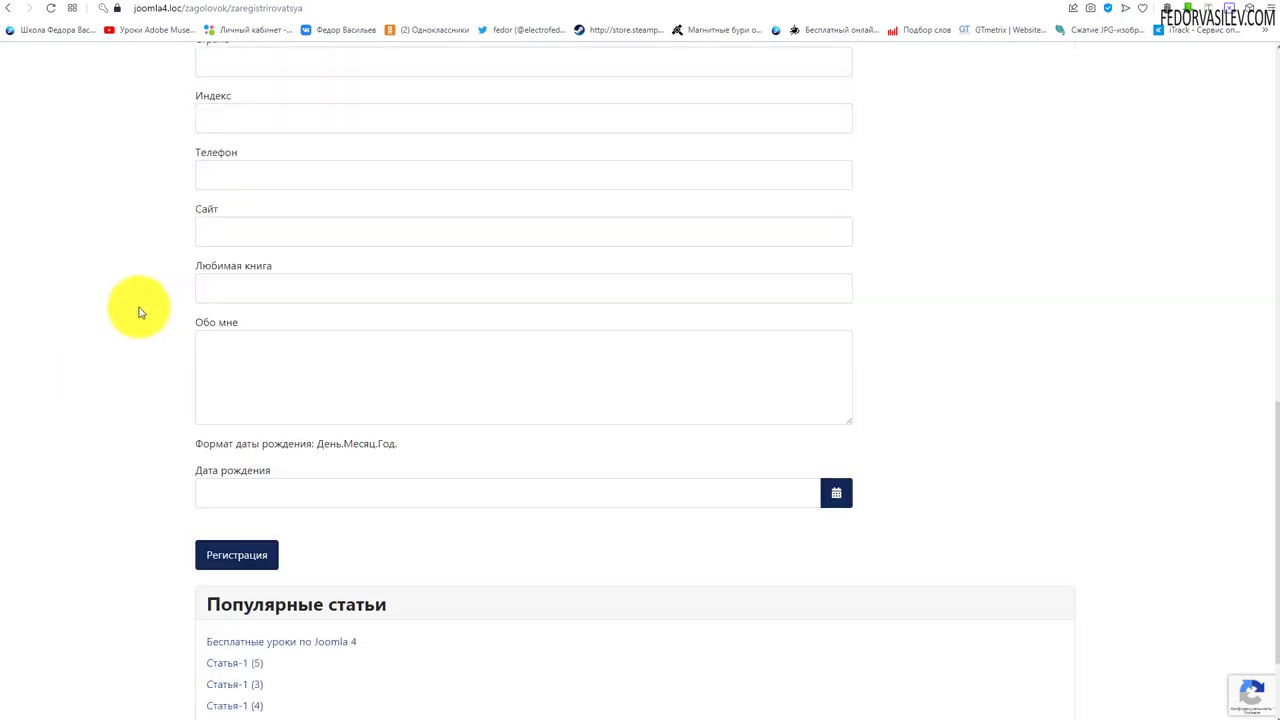
scroll(140, 312, "up", 1)
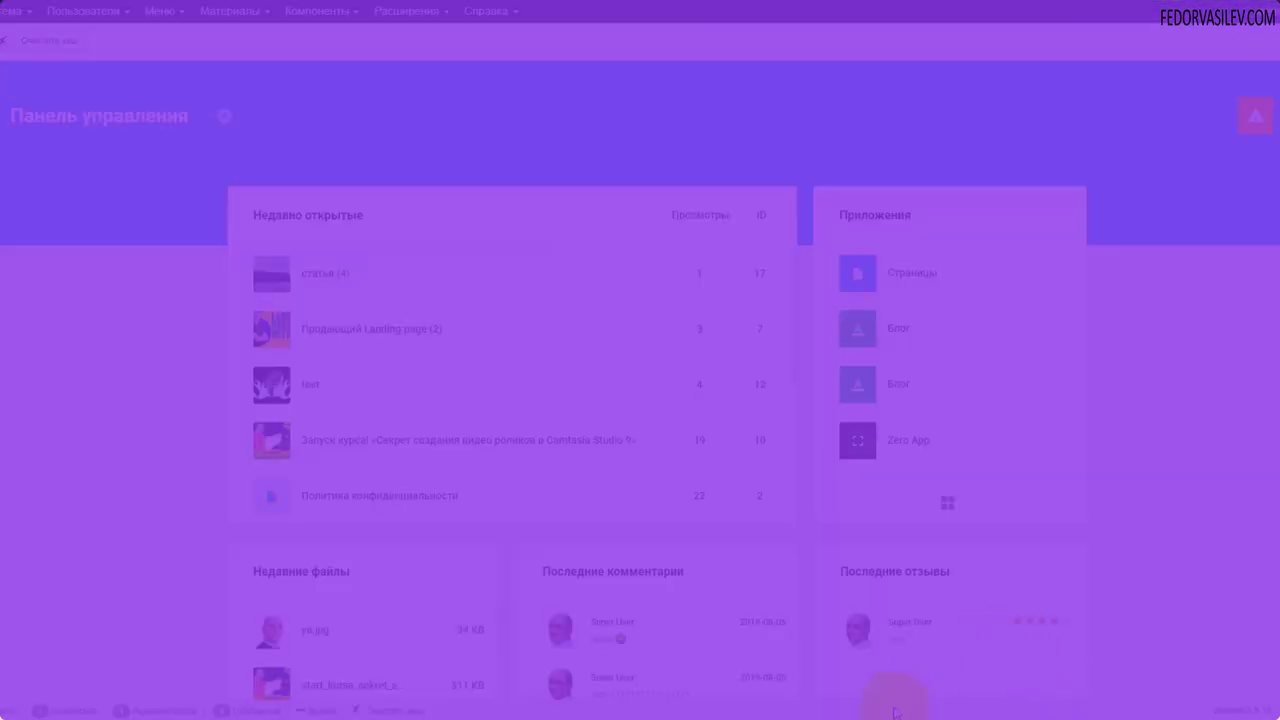
left_click(1262, 118)
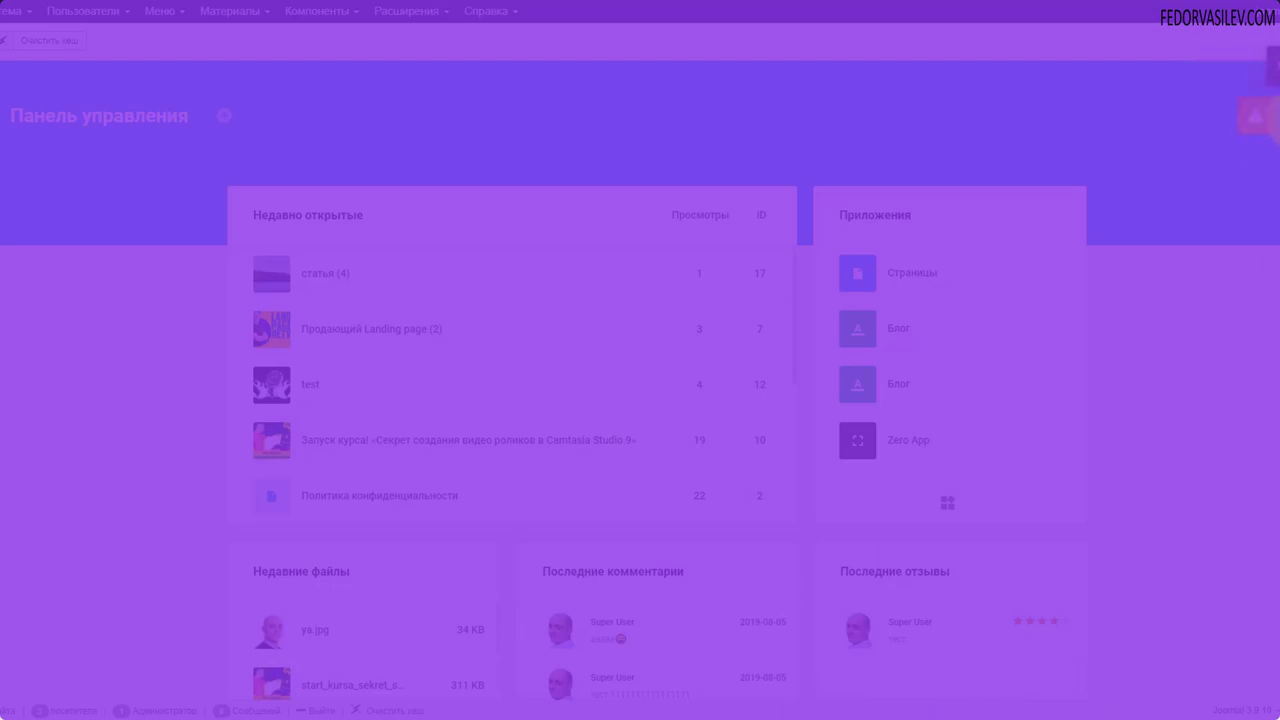
left_click(1264, 120)
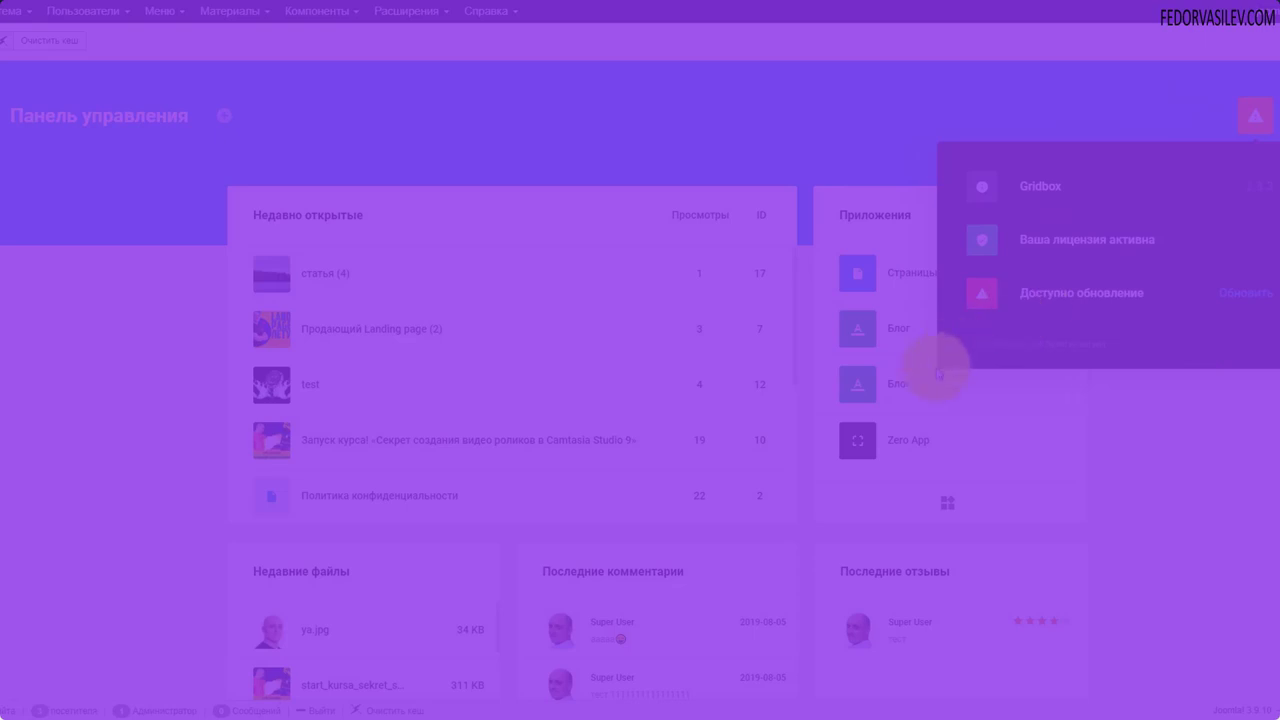
left_click(1023, 218)
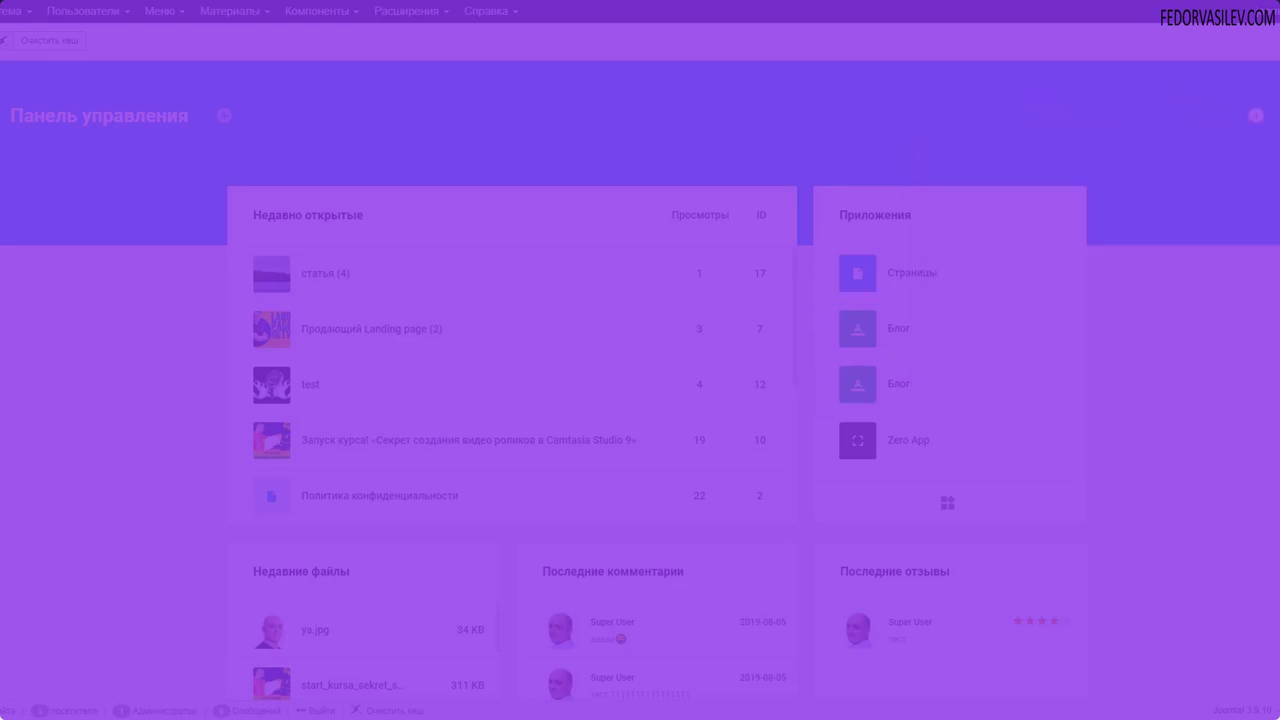
left_click(23, 240)
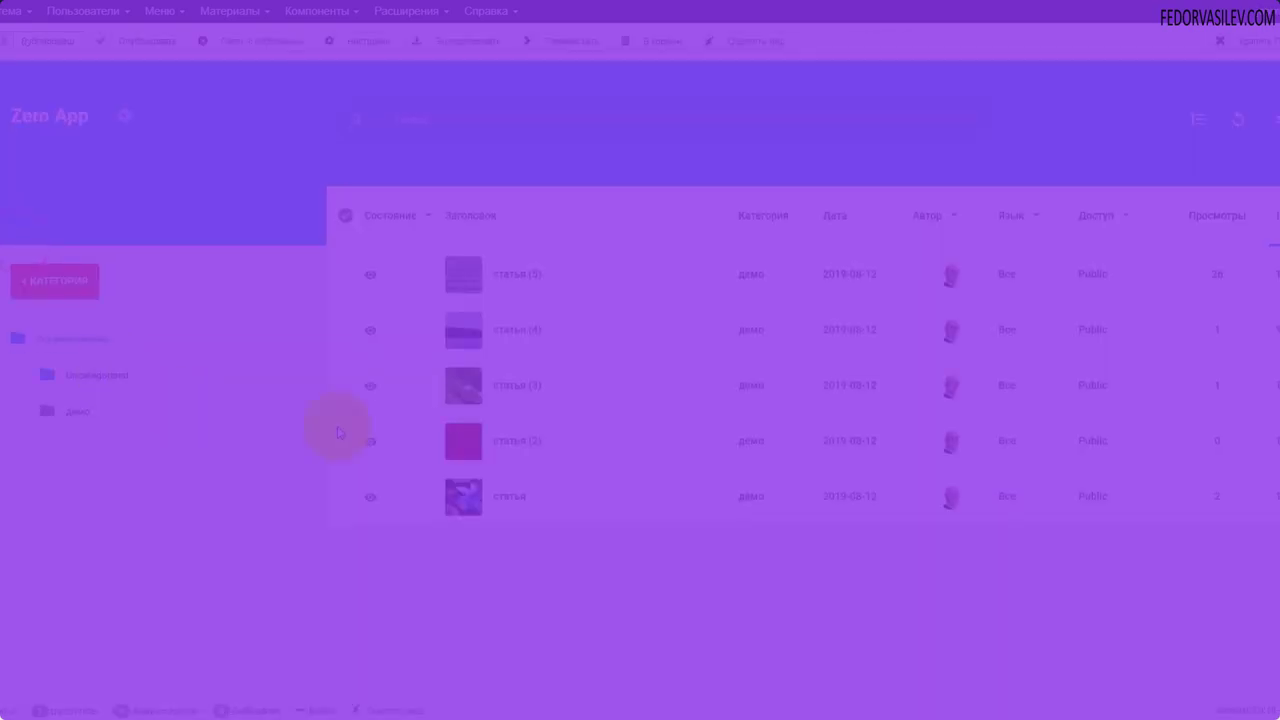
left_click(124, 116)
left_click(135, 298)
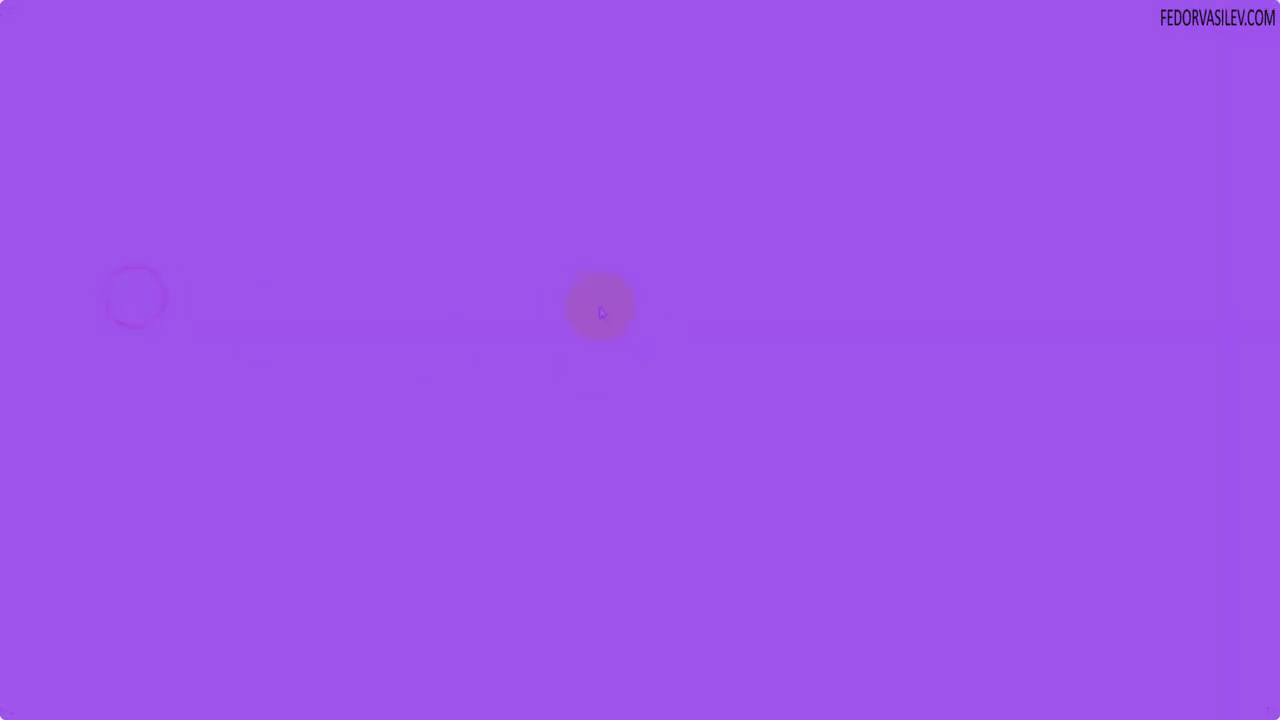